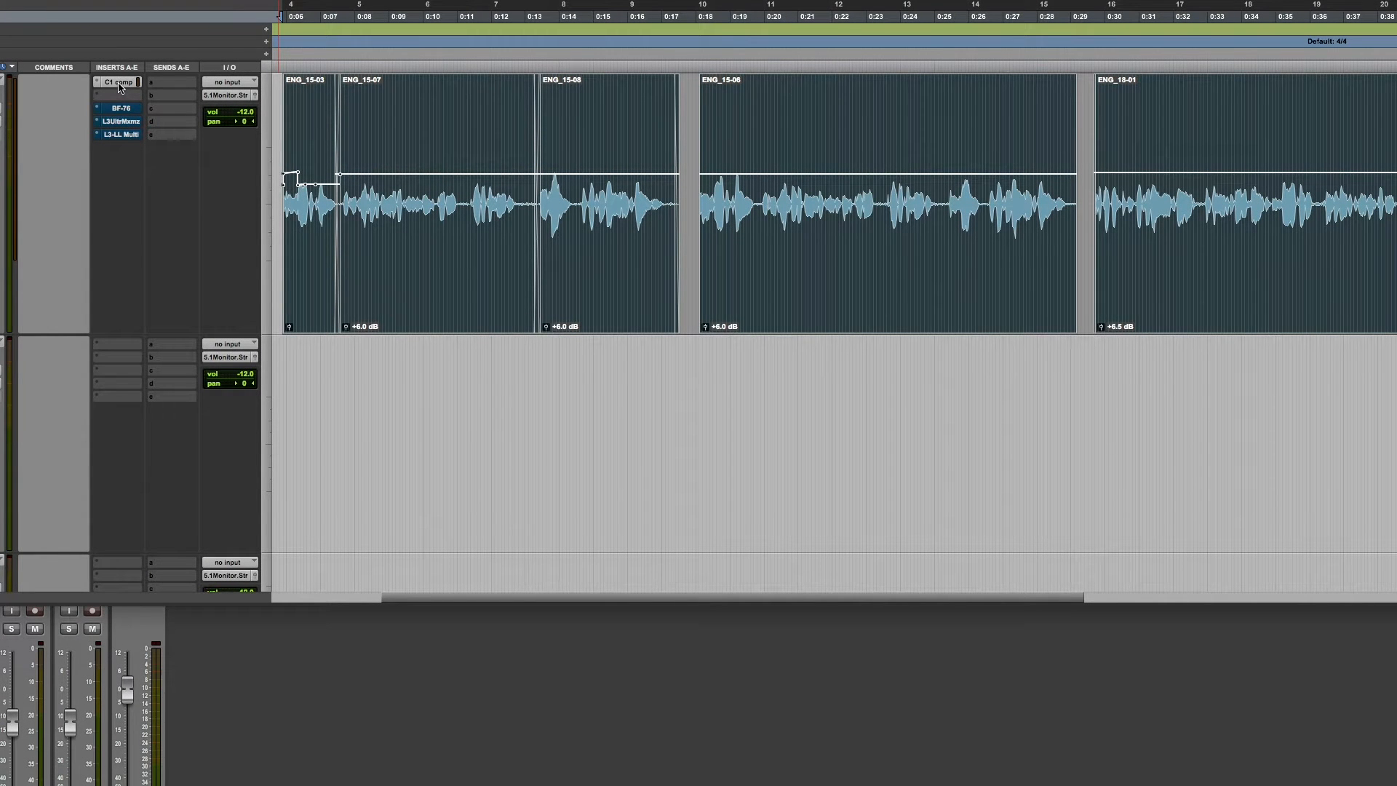
# - Open the C1 comp insert on the Narration 1 track and reposition its window just beneath the clip waveforms
pyautogui.click(120, 83)
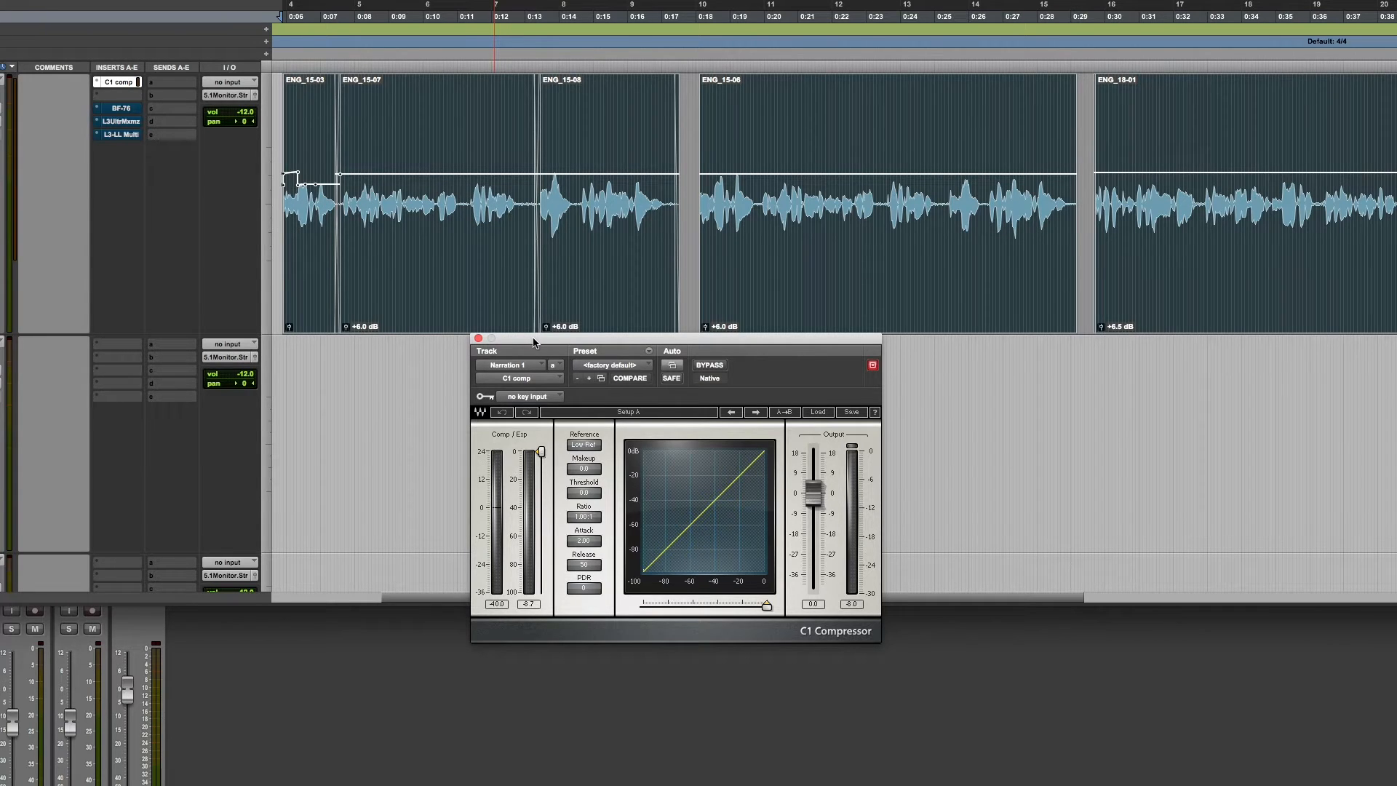
pyautogui.moveTo(534, 342); pyautogui.dragTo(462, 285)
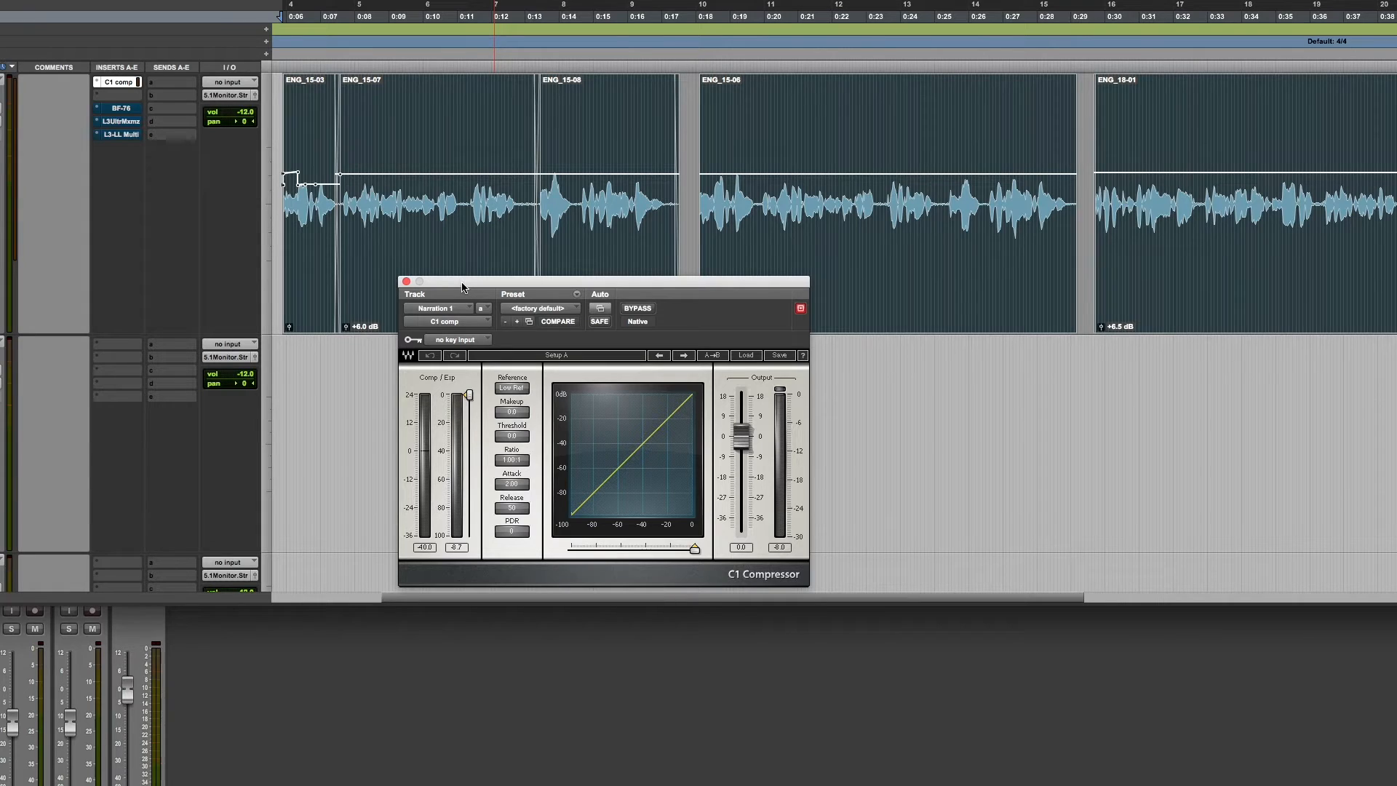
pyautogui.moveTo(461, 285); pyautogui.dragTo(460, 283)
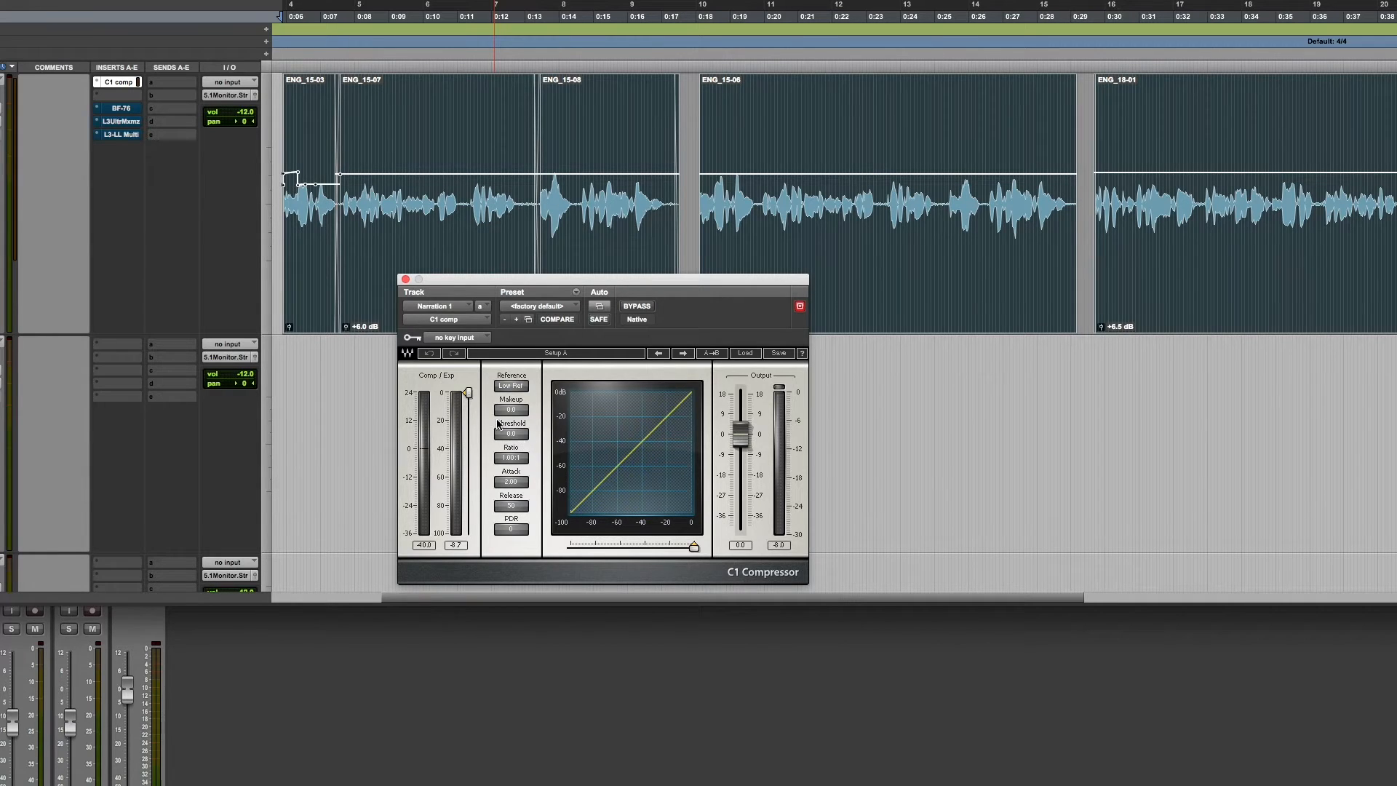
# - Try out the compressor's threshold slider, return it to 0 and play the narration uncompressed
pyautogui.moveTo(470, 393)
pyautogui.mouseDown()
pyautogui.moveTo(470, 437)
pyautogui.moveTo(470, 407)
pyautogui.mouseUp()
pyautogui.moveTo(469, 406); pyautogui.dragTo(470, 393)
pyautogui.moveTo(469, 393); pyautogui.dragTo(468, 394)
pyautogui.moveTo(468, 393); pyautogui.dragTo(469, 401)
pyautogui.moveTo(468, 401); pyautogui.dragTo(467, 393)
pyautogui.press('space')
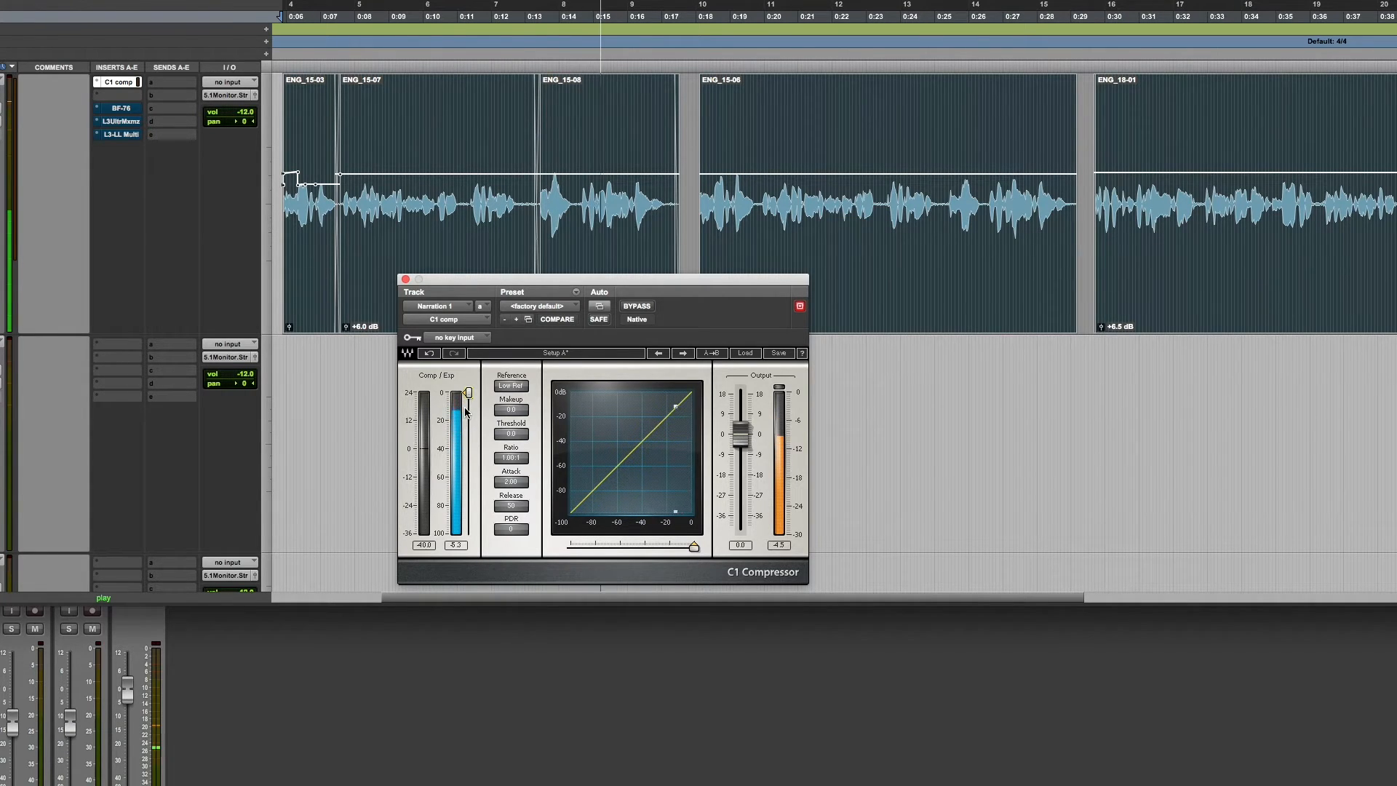
pyautogui.press('space')
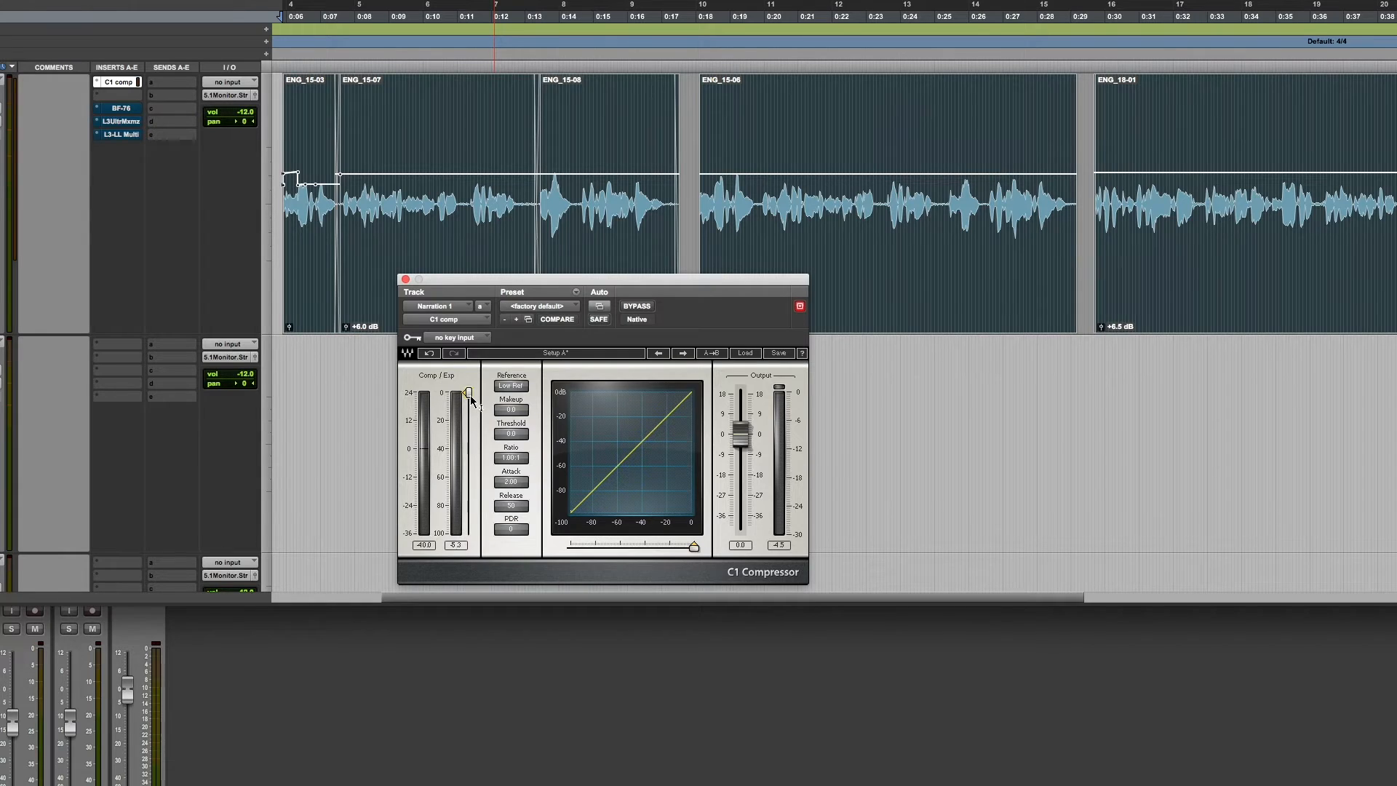
# - Lower the C1 compressor's threshold to -20.0 while playing the narration
pyautogui.moveTo(693, 547); pyautogui.dragTo(687, 547)
pyautogui.moveTo(468, 401); pyautogui.dragTo(473, 408)
pyautogui.press('space')
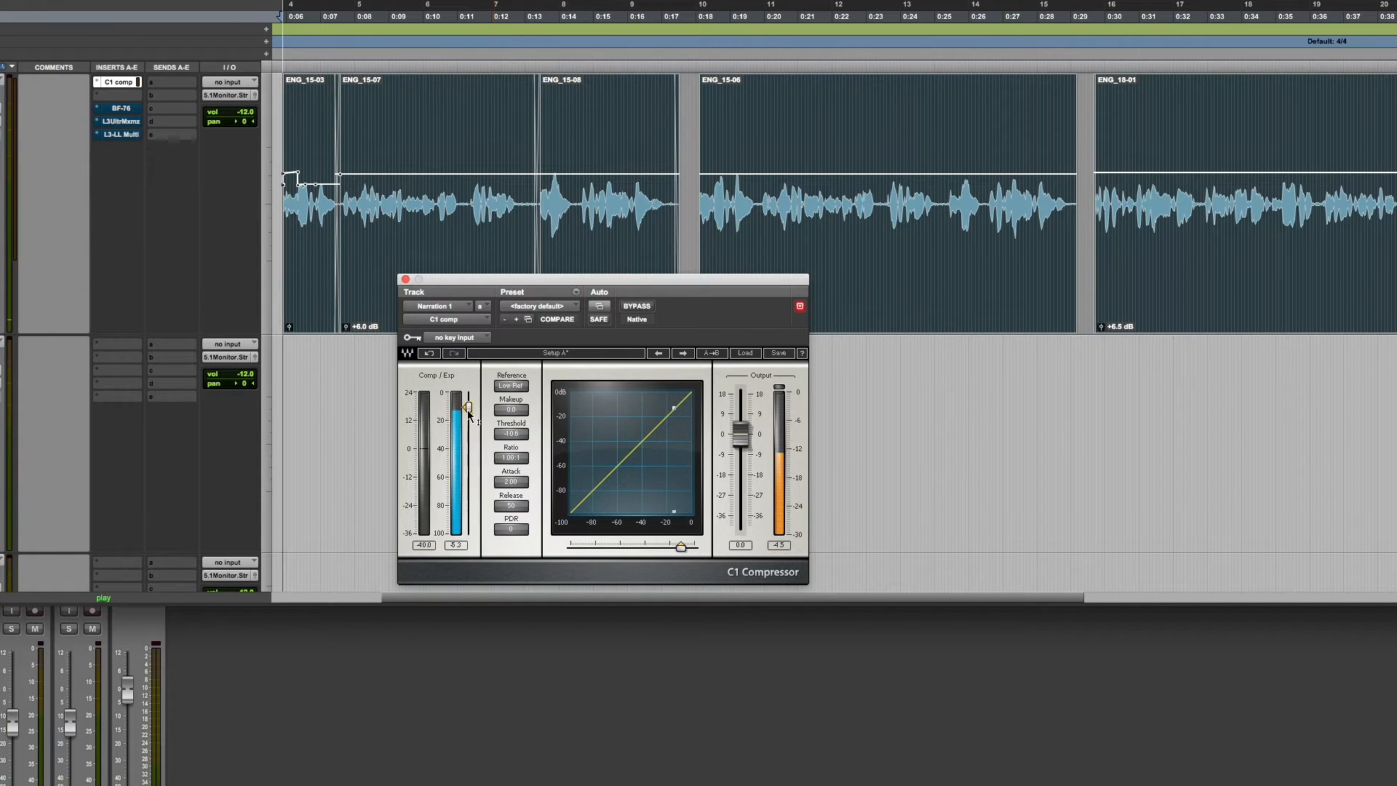
pyautogui.moveTo(468, 411); pyautogui.dragTo(470, 421)
pyautogui.press('space')
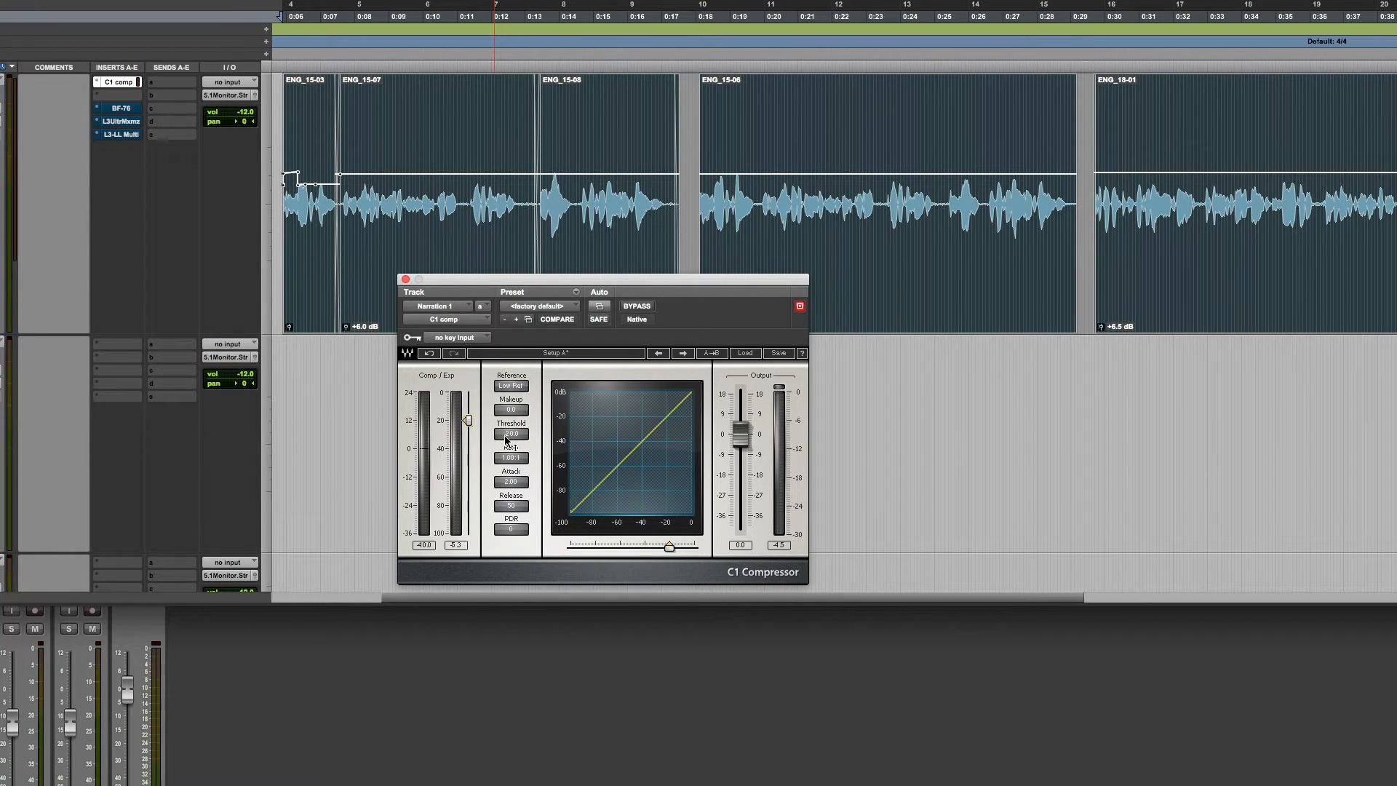
# - Set the compressor's ratio to 3.01:1
pyautogui.moveTo(497, 439); pyautogui.dragTo(499, 437)
pyautogui.click(508, 463)
pyautogui.click(509, 462)
pyautogui.write('21')
pyautogui.press('Return')
pyautogui.moveTo(511, 458)
pyautogui.mouseDown()
pyautogui.moveTo(511, 487)
pyautogui.moveTo(510, 450)
pyautogui.mouseUp()
pyautogui.moveTo(511, 458)
pyautogui.mouseDown()
pyautogui.moveTo(511, 425)
pyautogui.moveTo(511, 459)
pyautogui.mouseUp()
pyautogui.moveTo(511, 458); pyautogui.dragTo(511, 468)
pyautogui.moveTo(510, 458); pyautogui.dragTo(511, 459)
# - Play the narration twice to check the gain reduction at the current threshold and ratio
pyautogui.press('space')
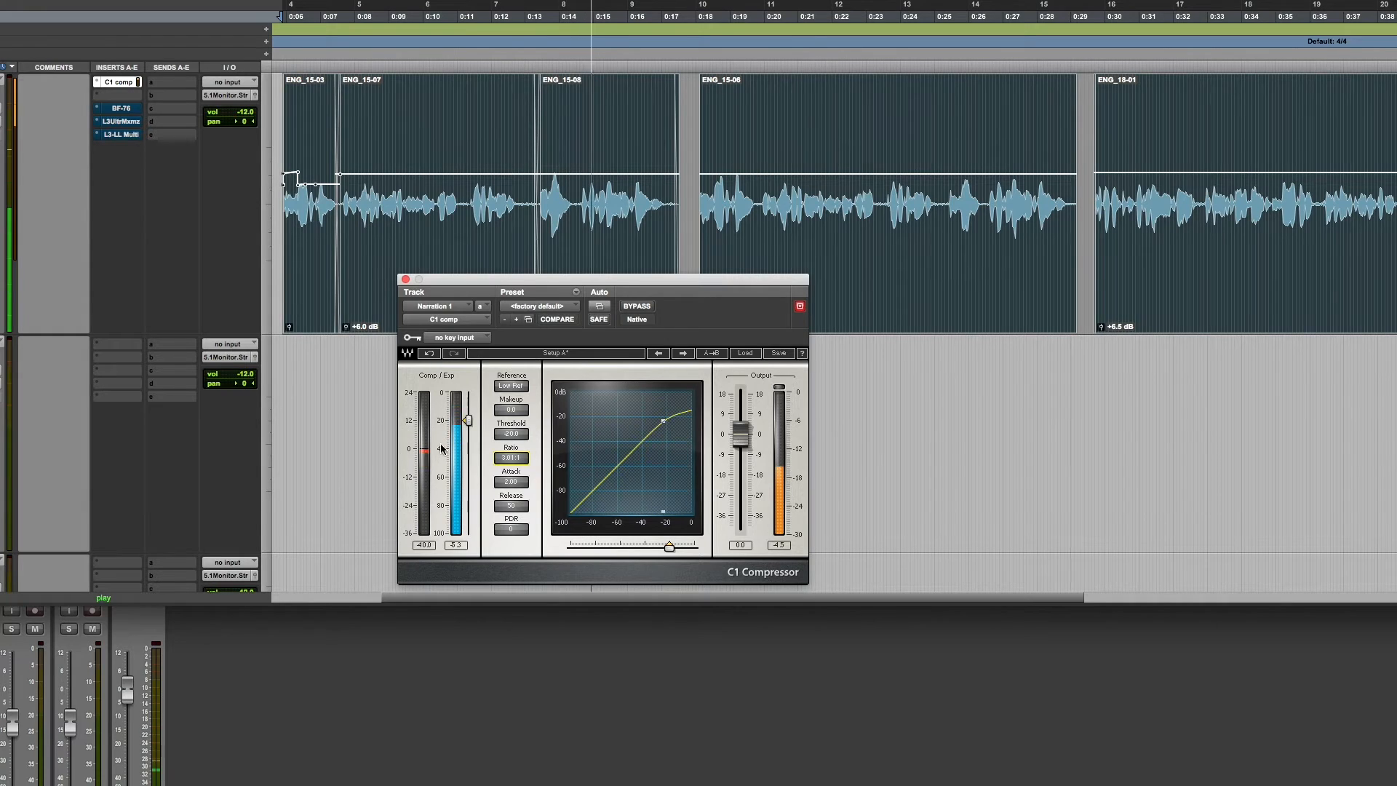
pyautogui.press('space')
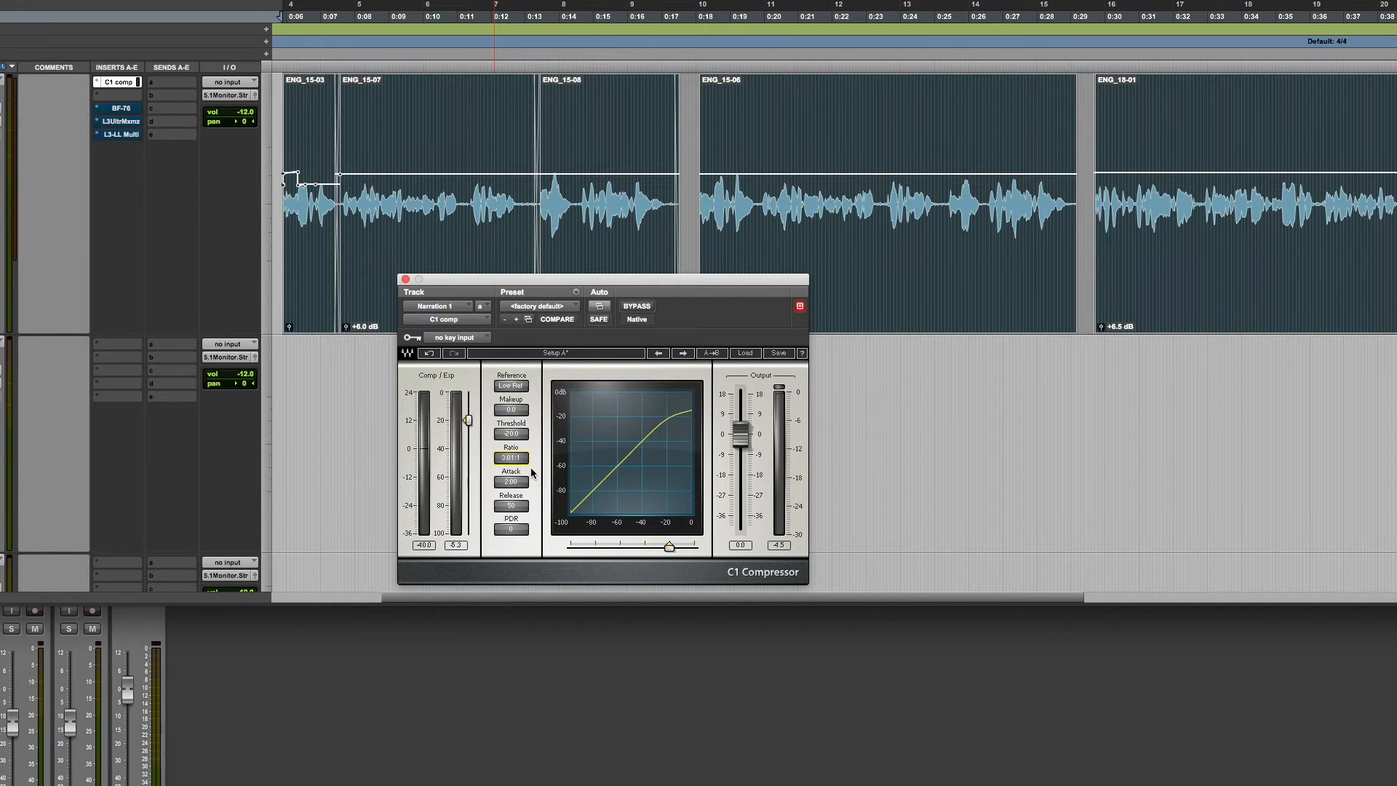
pyautogui.press('space')
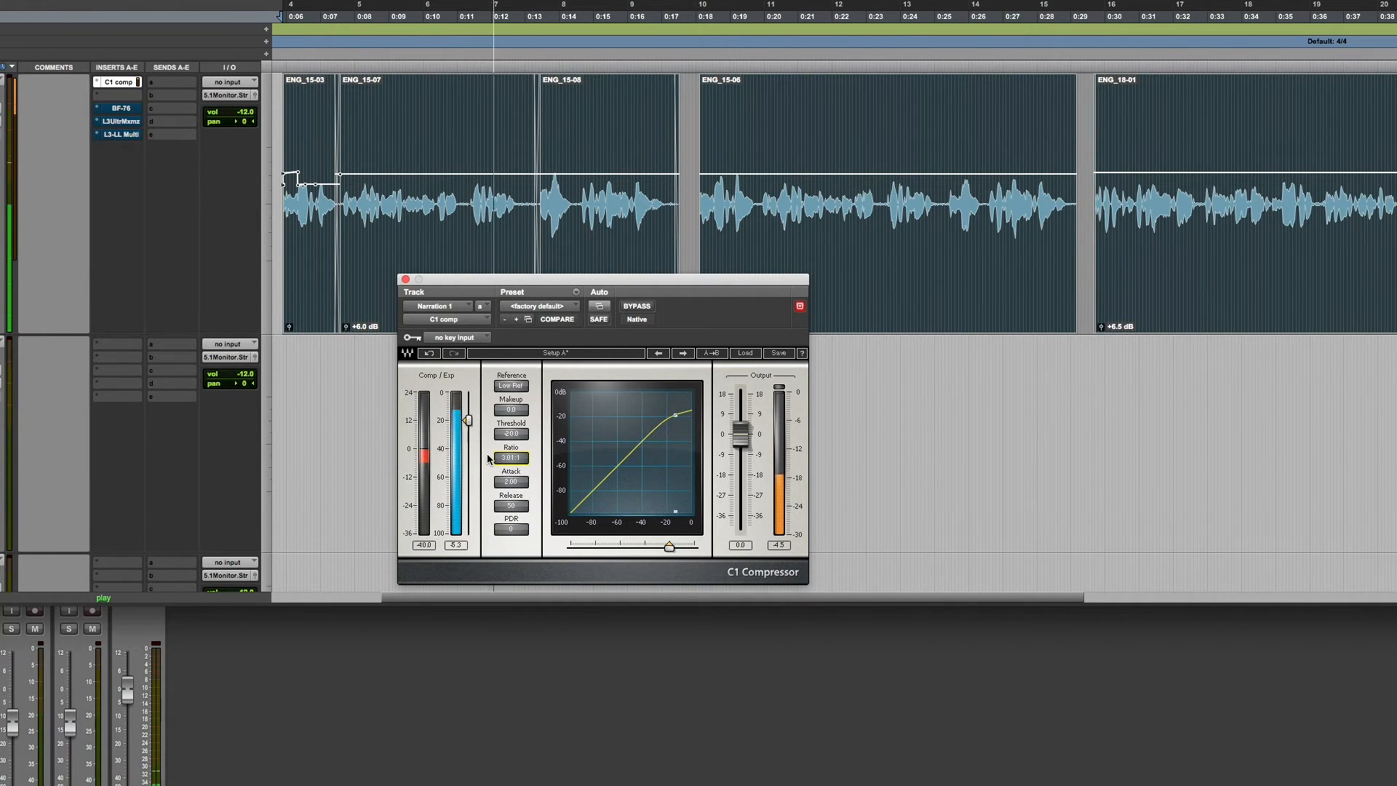
pyautogui.press('space')
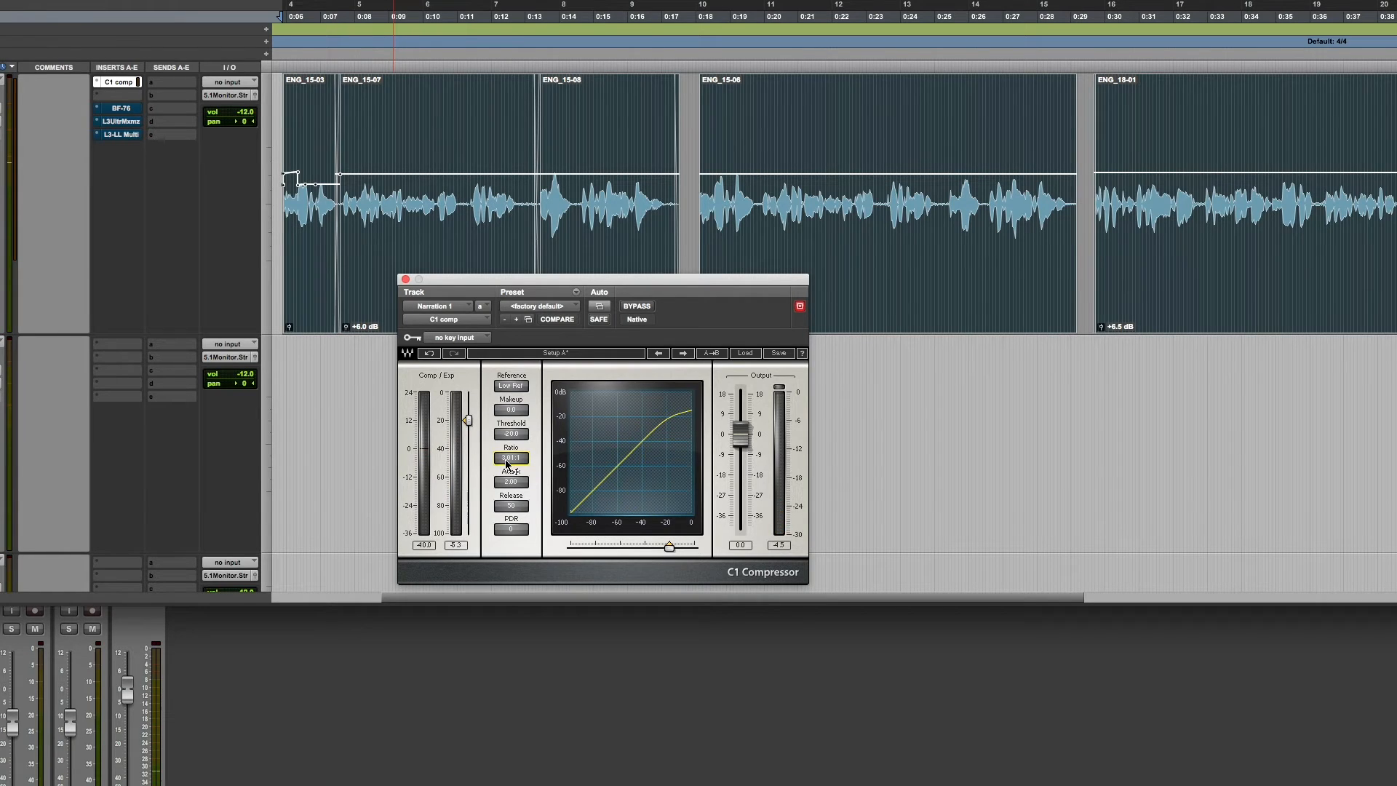
# - Try a heavier compression ratio of 10.51:1 while playing the narration
pyautogui.moveTo(428, 454); pyautogui.dragTo(430, 483)
pyautogui.press('space')
pyautogui.moveTo(505, 460); pyautogui.dragTo(505, 410)
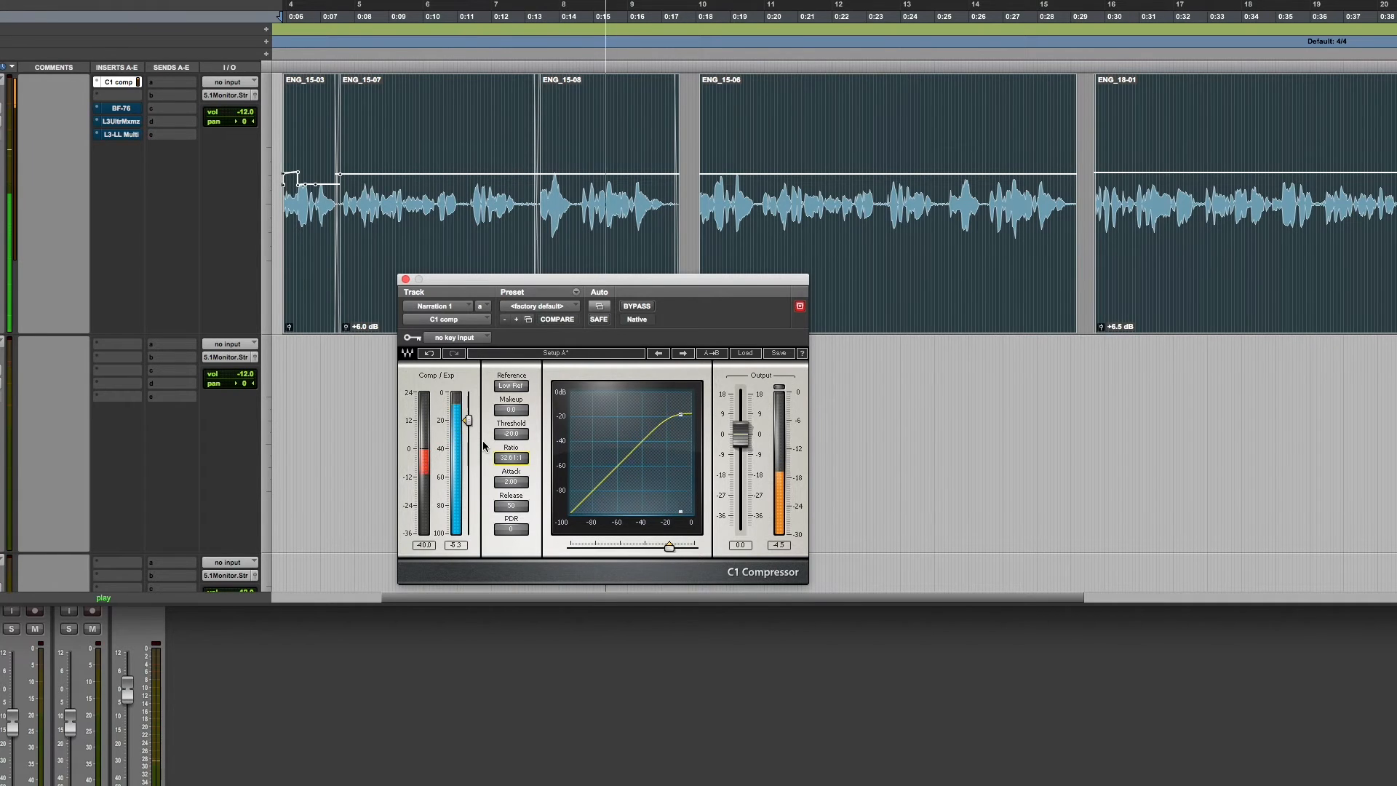
pyautogui.press('space')
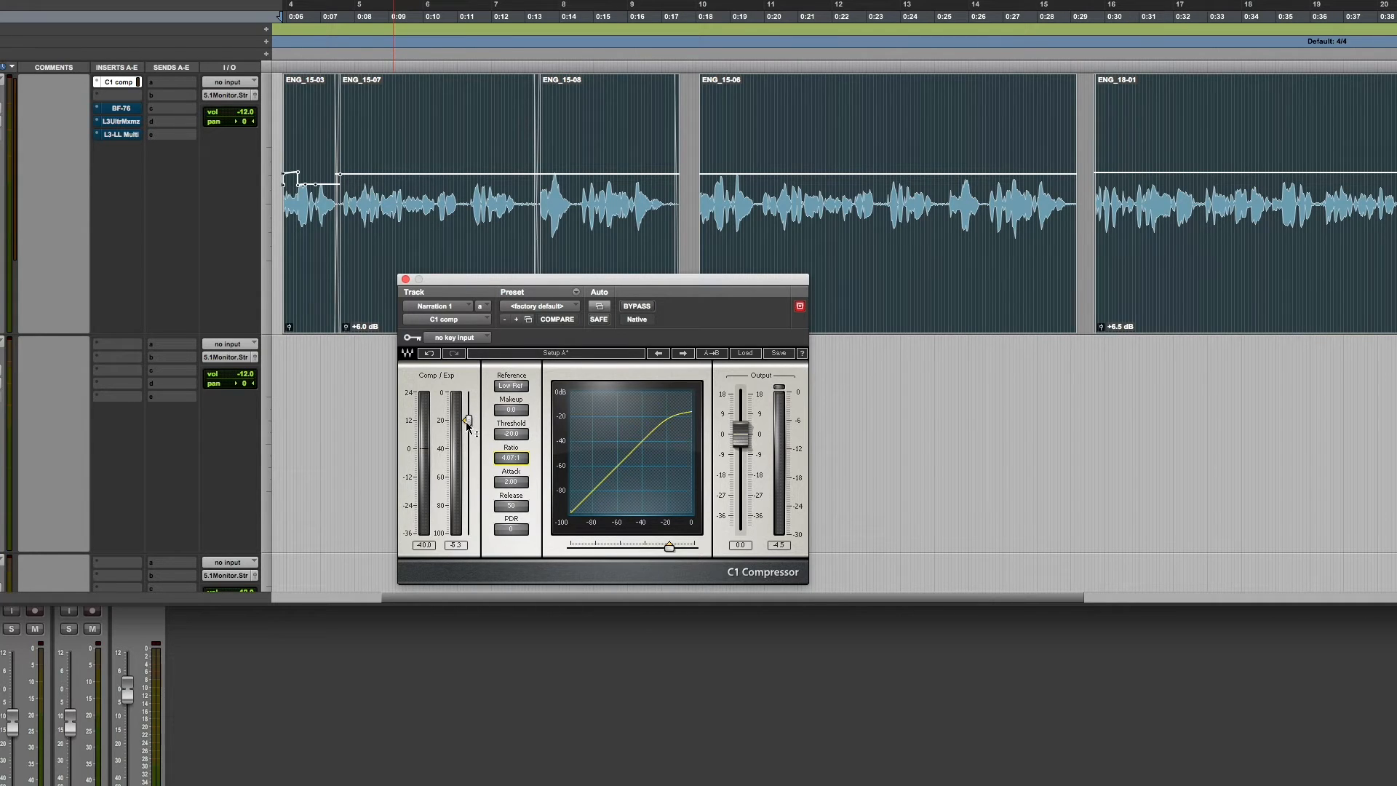
# - Try raising the compressor's threshold to about -4 dB while playing the narration
pyautogui.press('space')
pyautogui.moveTo(466, 423); pyautogui.dragTo(468, 396)
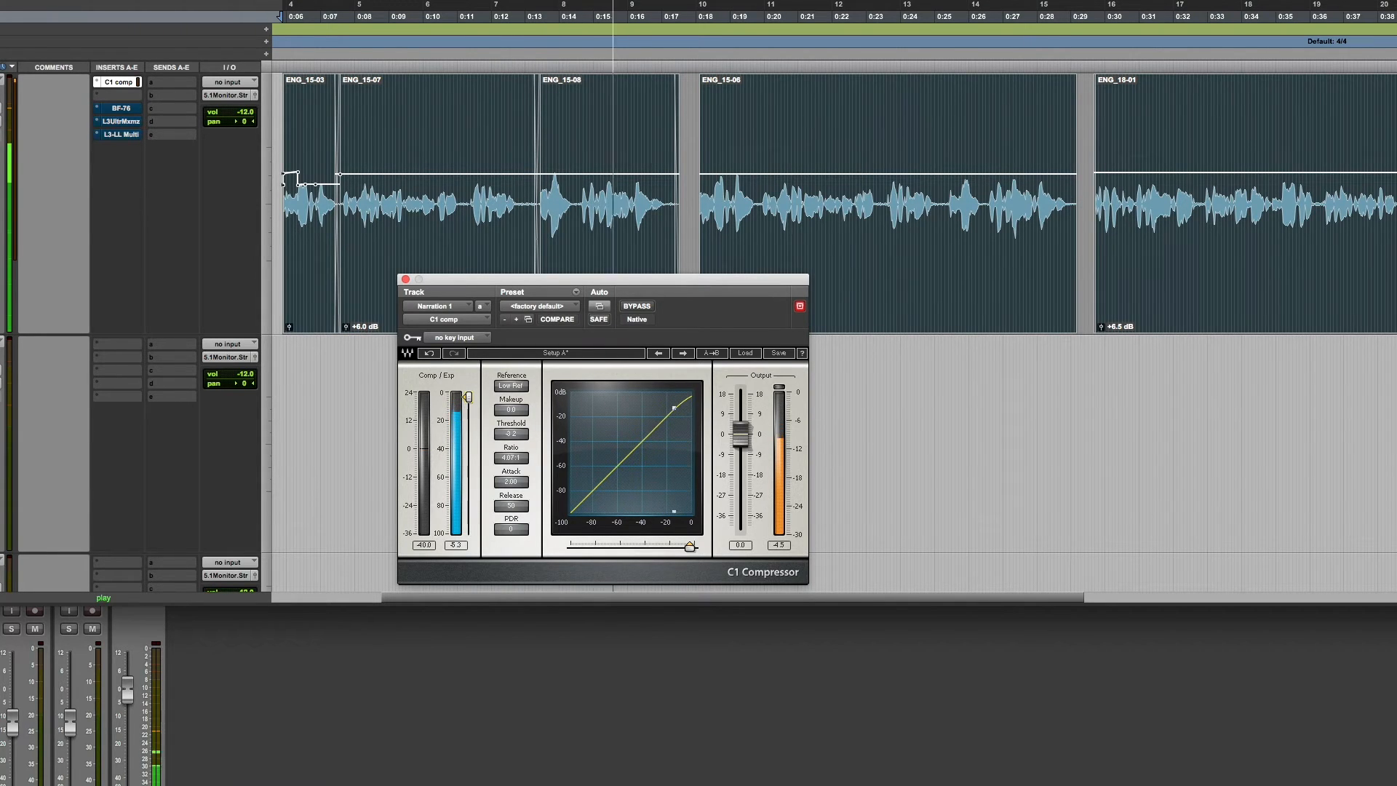
pyautogui.moveTo(468, 397); pyautogui.dragTo(468, 398)
pyautogui.press('space')
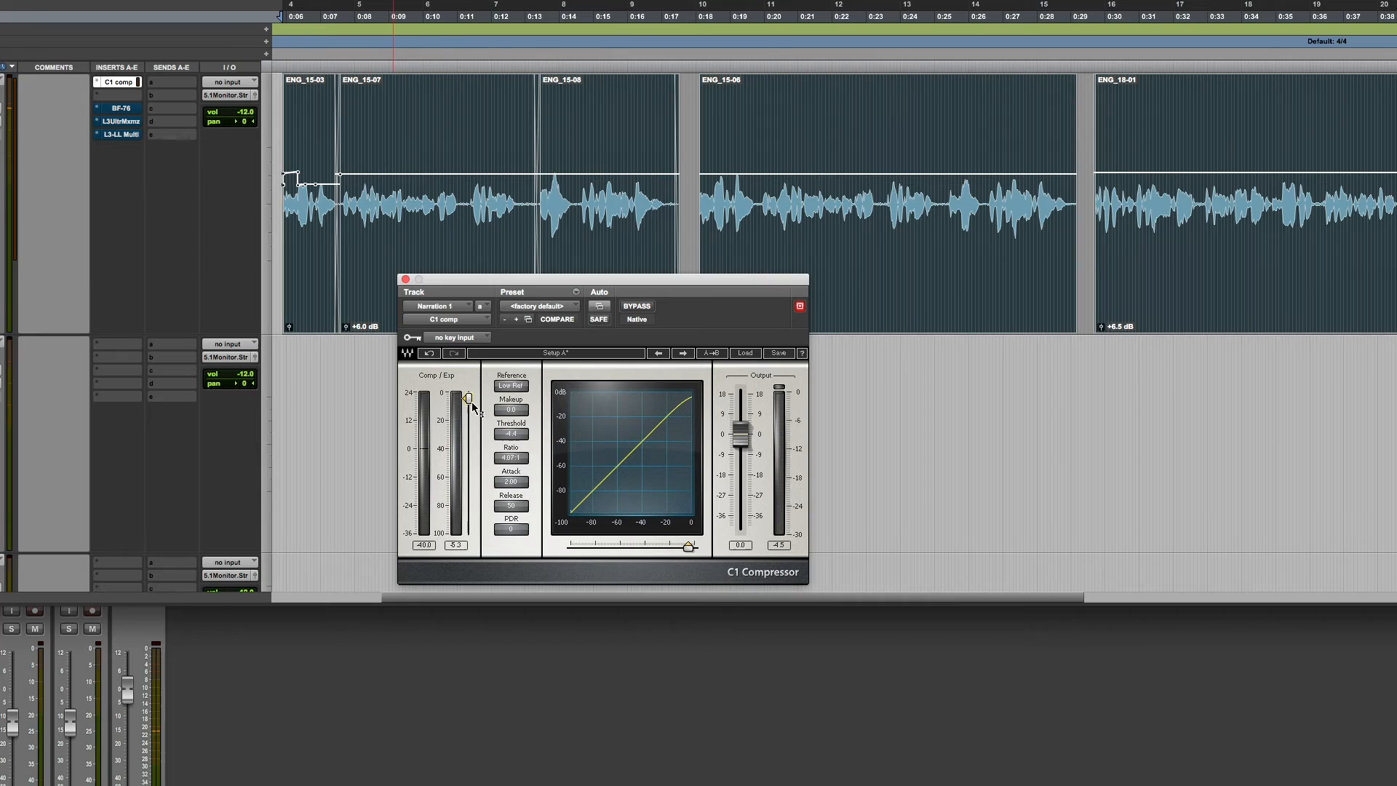
pyautogui.moveTo(471, 399); pyautogui.dragTo(471, 401)
# - Lower the compressor's threshold back to -20.0
pyautogui.click(470, 206)
pyautogui.moveTo(468, 399); pyautogui.dragTo(468, 415)
pyautogui.moveTo(468, 416); pyautogui.dragTo(467, 419)
# - Set the compressor's makeup gain to 10.0 while listening to the narration
pyautogui.moveTo(510, 413); pyautogui.dragTo(510, 362)
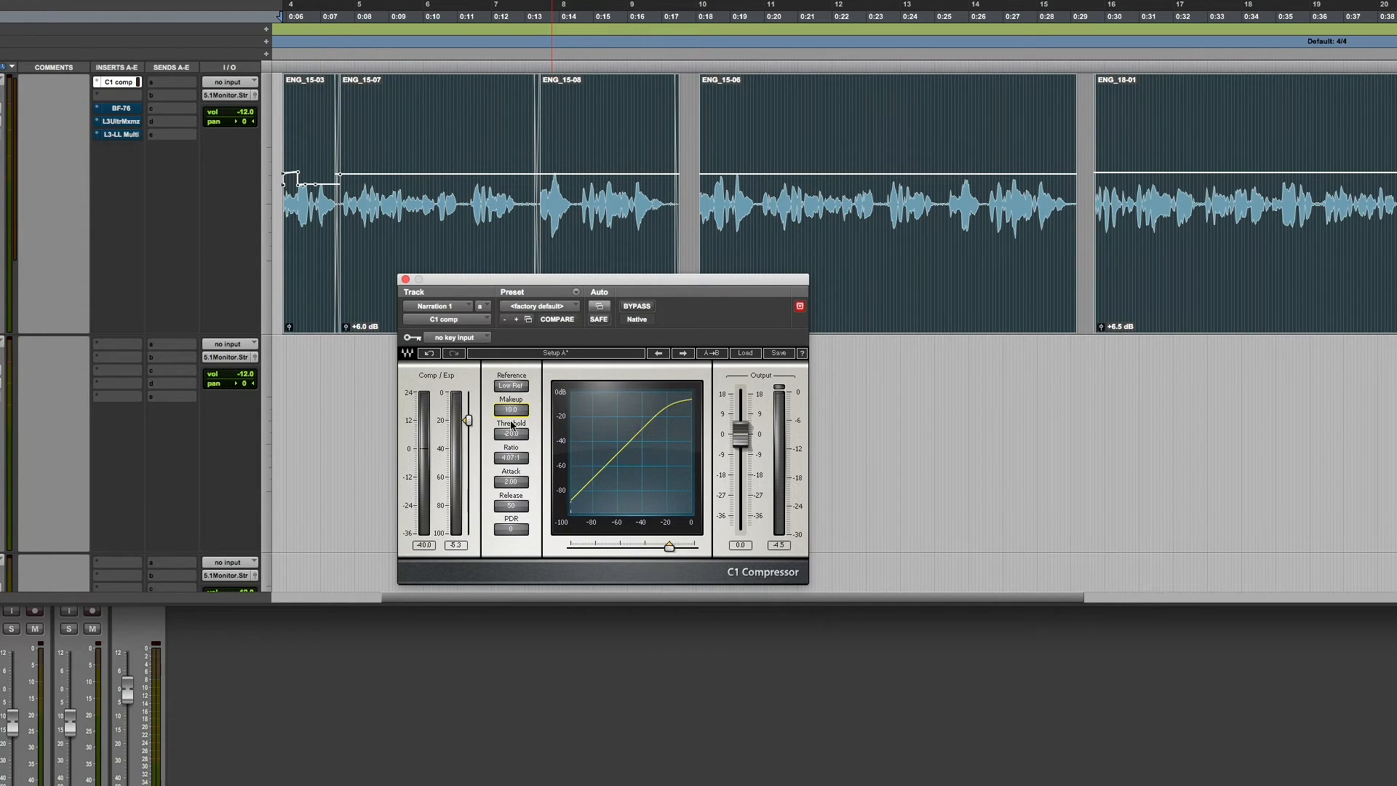
pyautogui.moveTo(512, 413); pyautogui.dragTo(512, 430)
pyautogui.press('space')
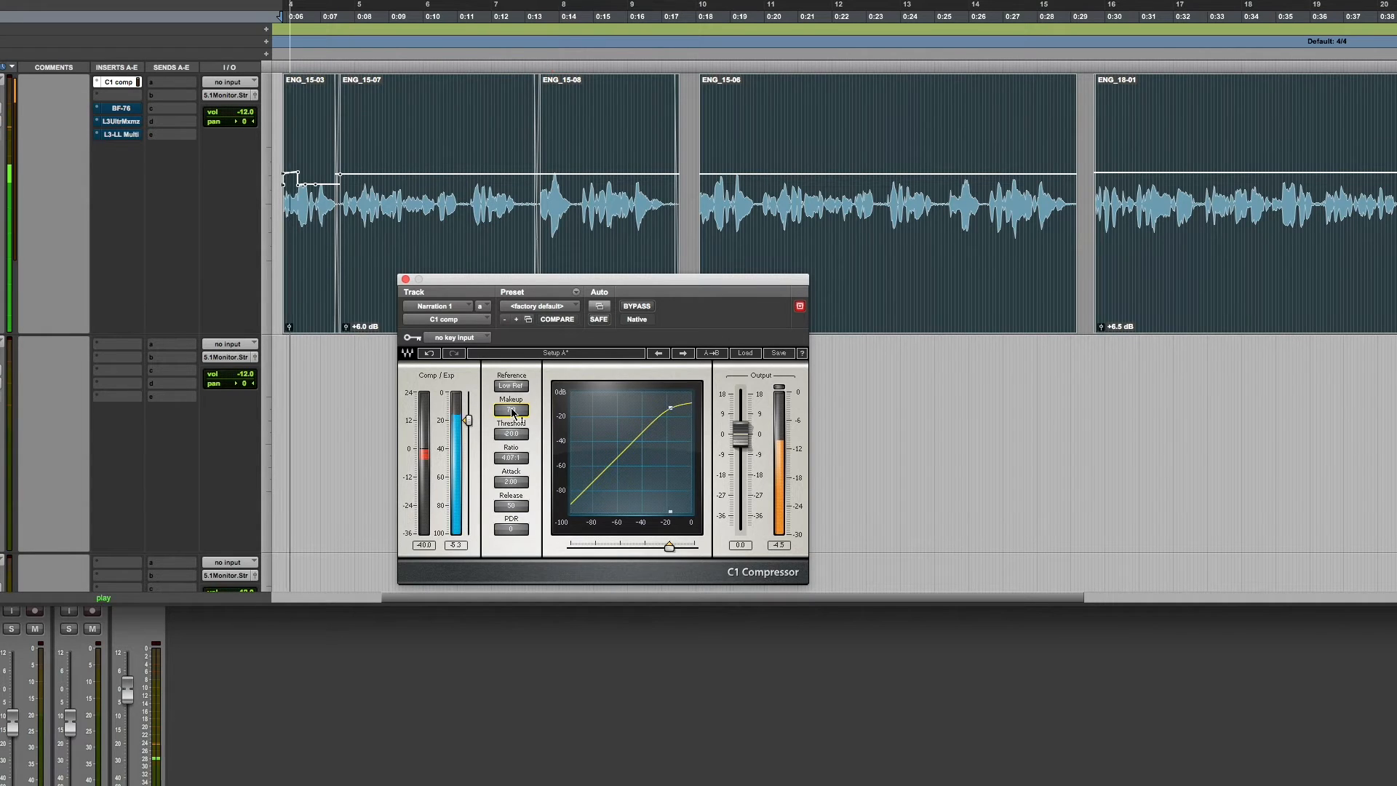
pyautogui.moveTo(512, 413); pyautogui.dragTo(512, 395)
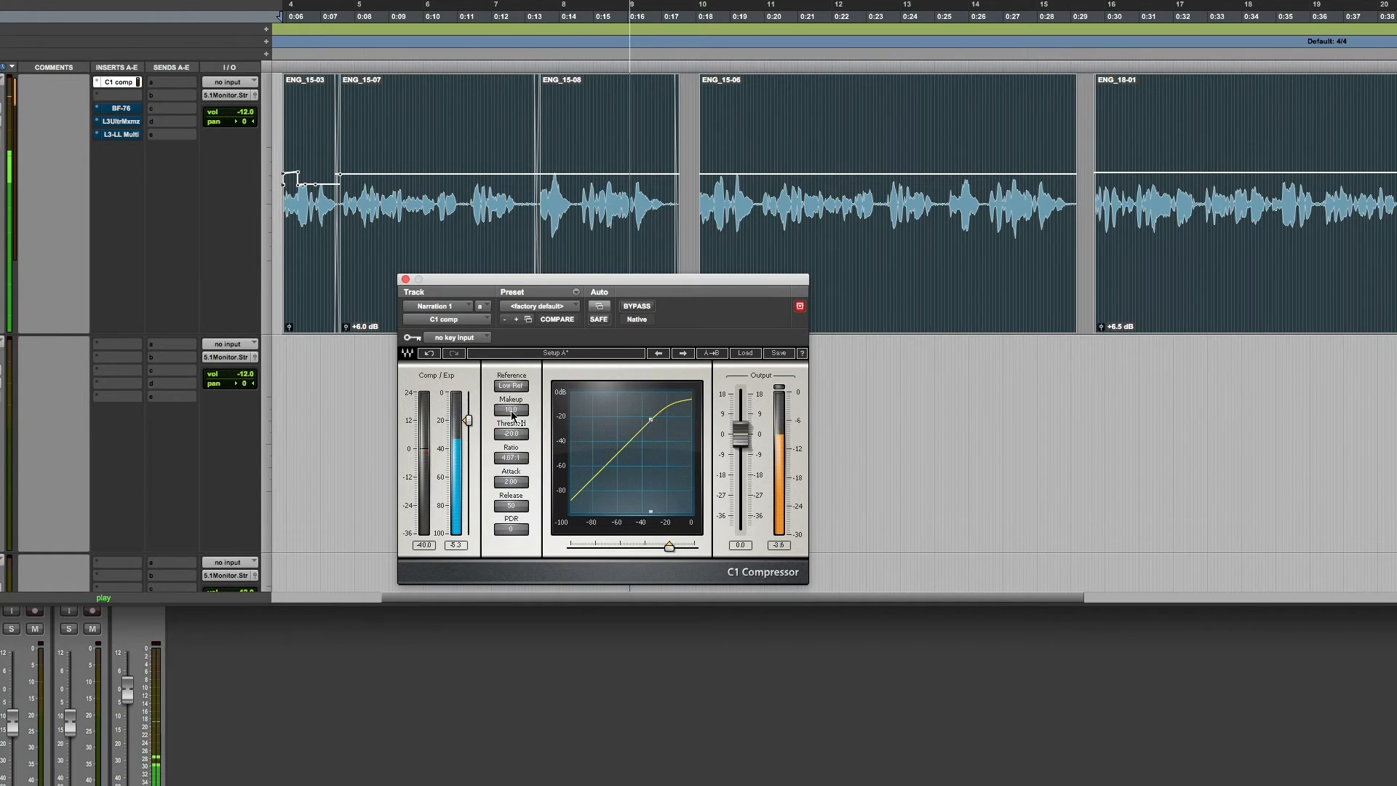
pyautogui.press('space')
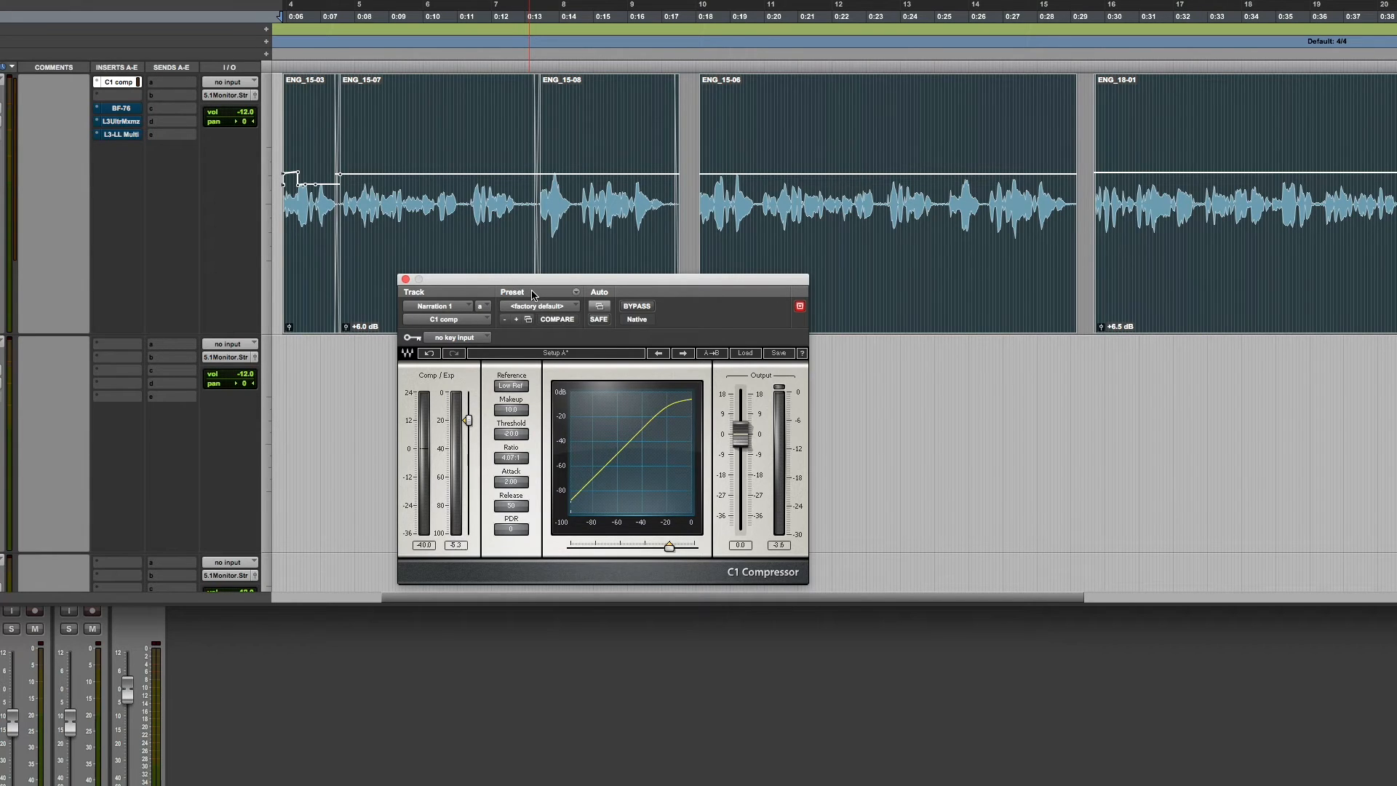
# - Compare the narration with the C1 compressor bypassed and with it active
pyautogui.click(633, 309)
pyautogui.press('space')
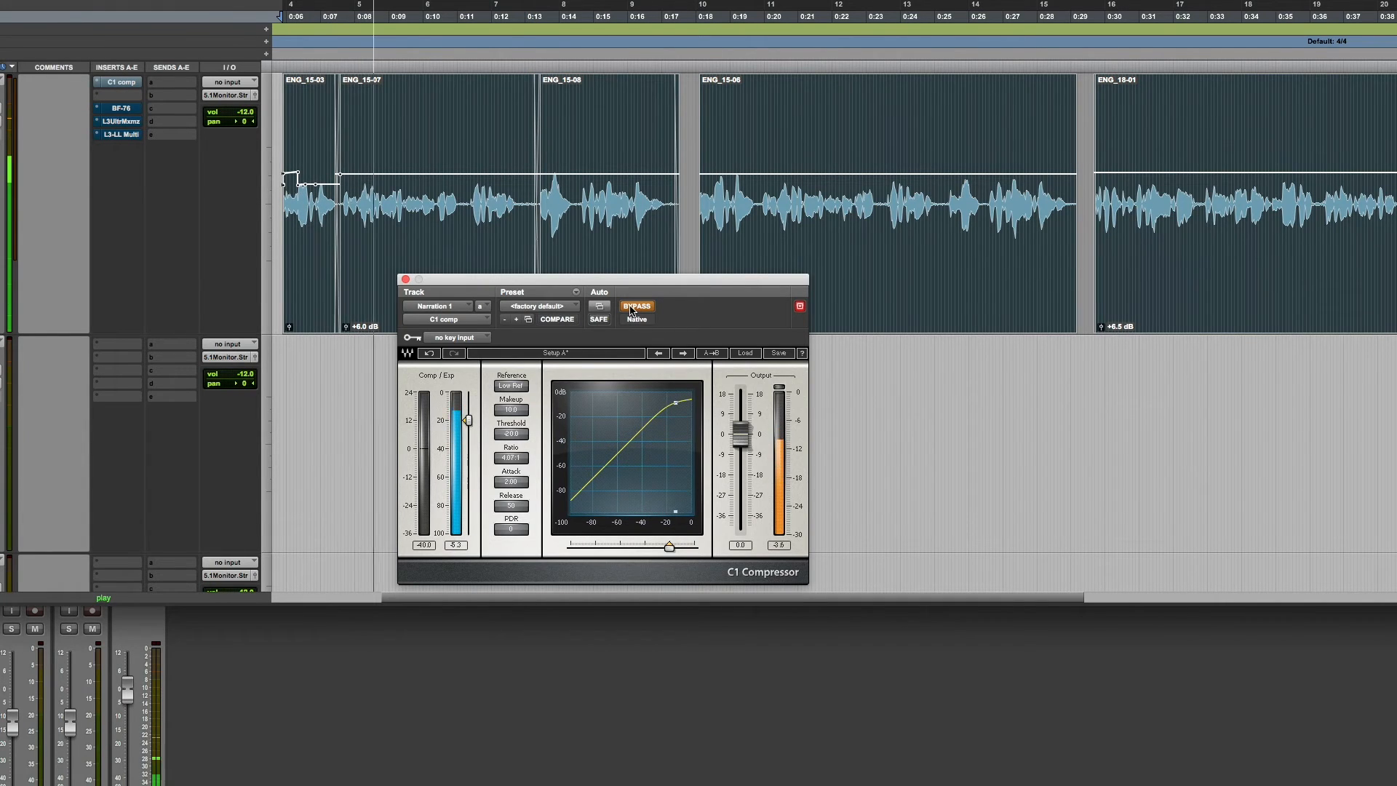
pyautogui.press('space')
pyautogui.click(631, 307)
pyautogui.press('space')
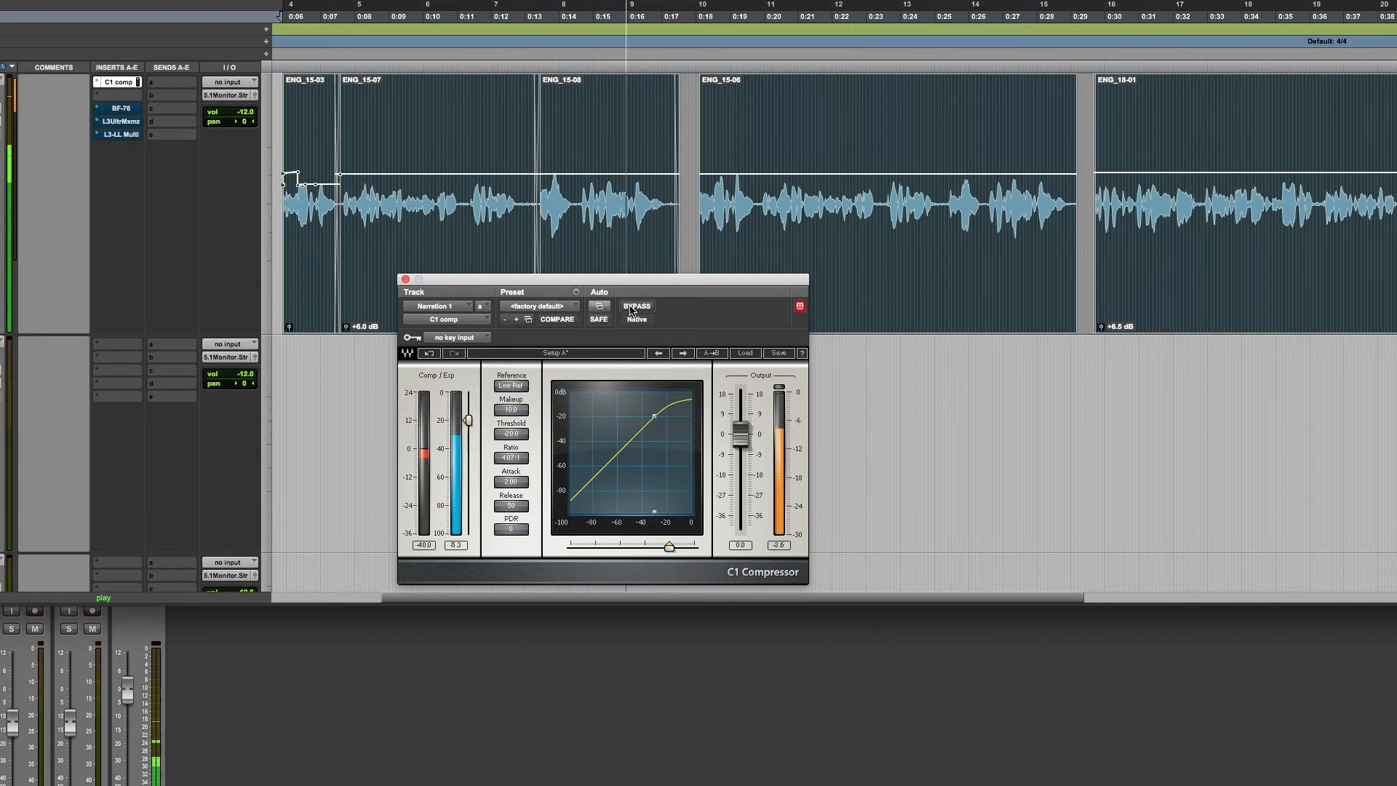
pyautogui.press('space')
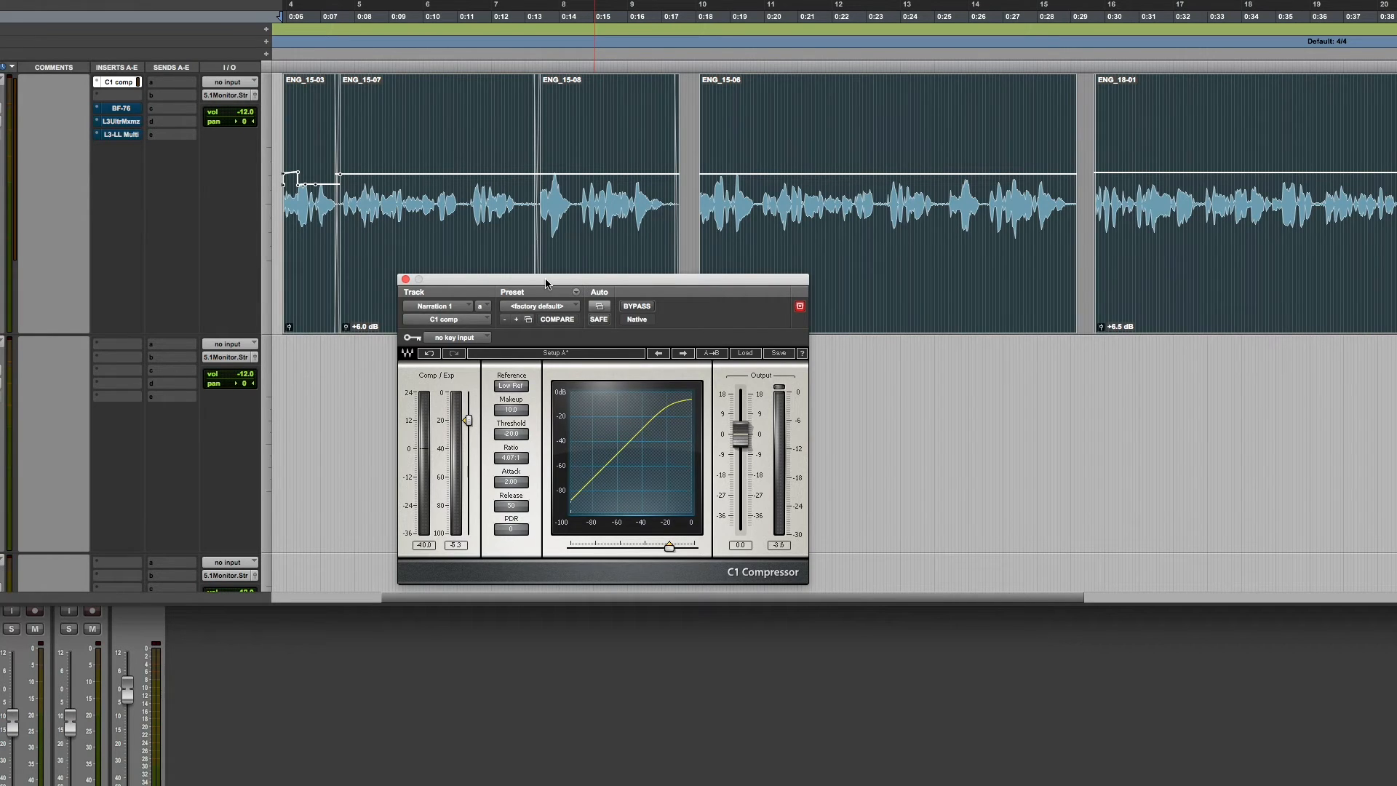
pyautogui.click(495, 209)
pyautogui.click(520, 283)
pyautogui.moveTo(520, 283); pyautogui.dragTo(521, 289)
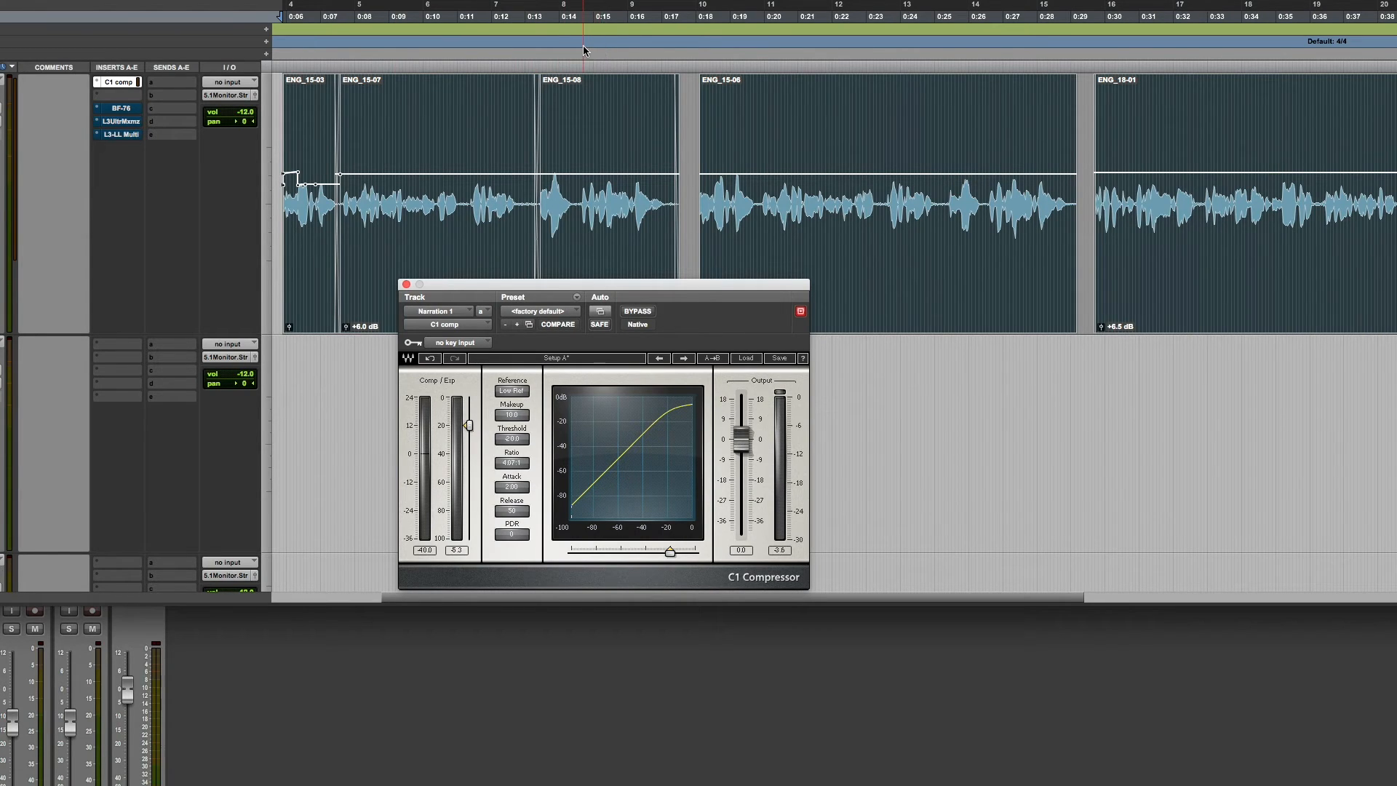
# - Play the narration from just before 0:17 and again from just after 0:12 to examine the pauses between phrases
pyautogui.click(499, 52)
pyautogui.click(659, 17)
pyautogui.press('space')
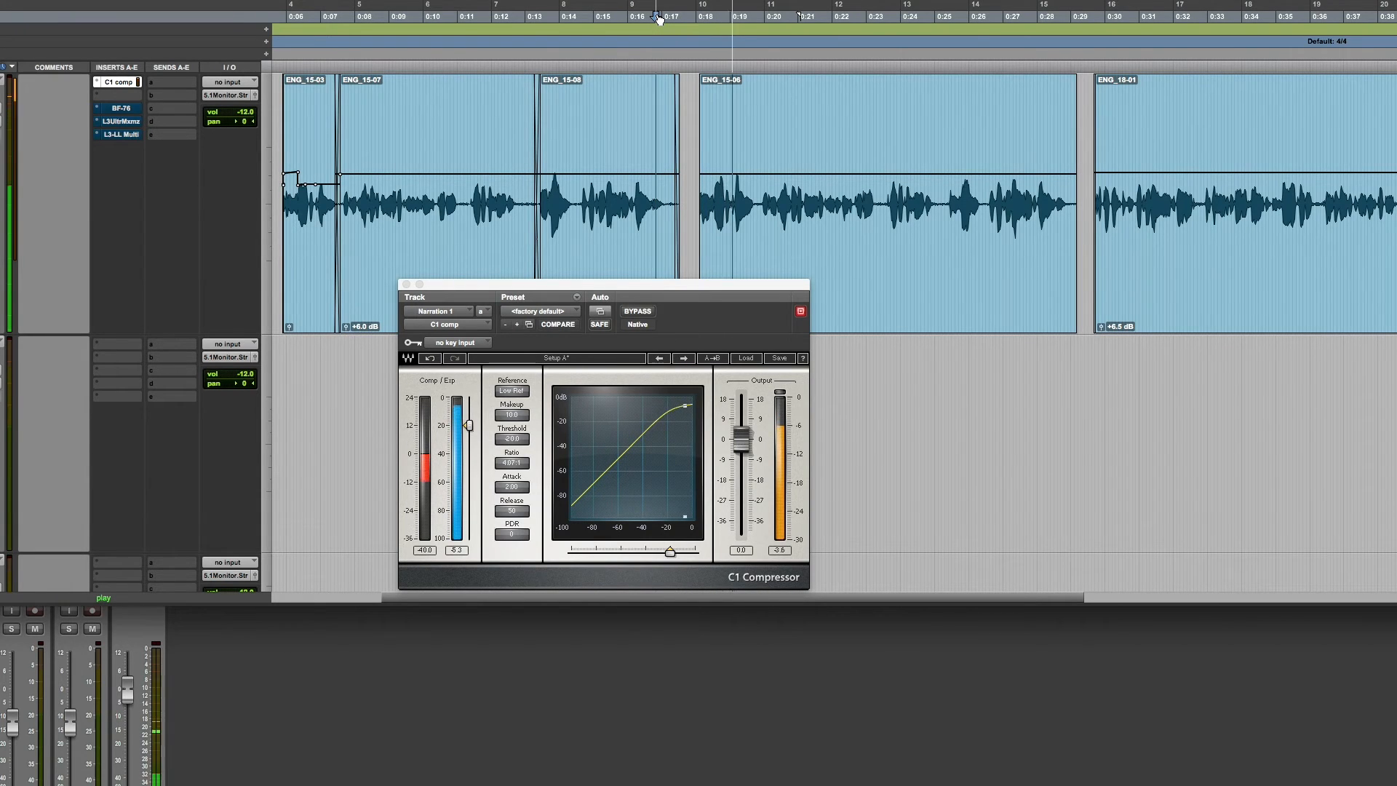
pyautogui.press('space')
pyautogui.click(507, 17)
pyautogui.press('space')
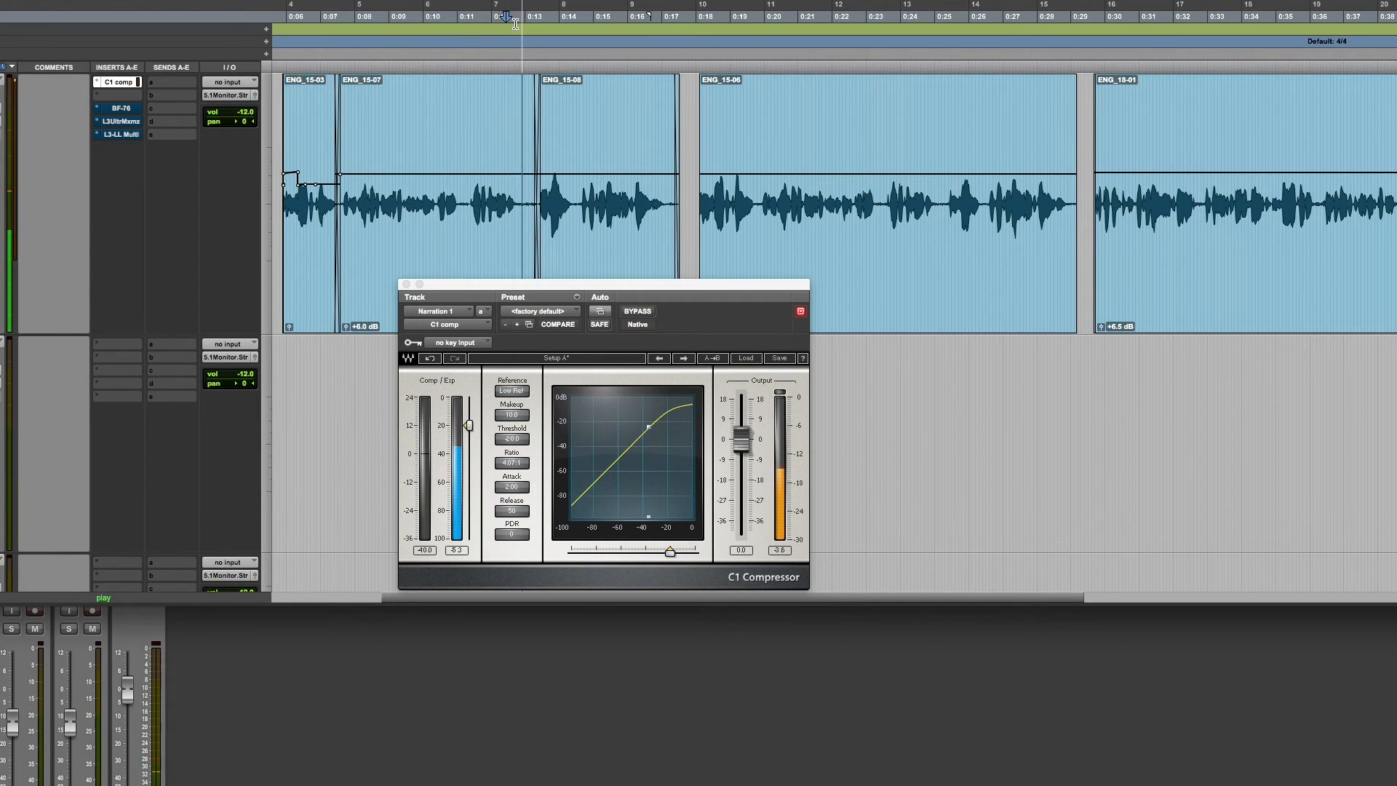
pyautogui.press('space')
# - Move the compressor window clear of the clips and delete the crossfade between clips ENG_15-07 and ENG_15-08
pyautogui.click(526, 200)
pyautogui.moveTo(484, 286); pyautogui.dragTo(482, 356)
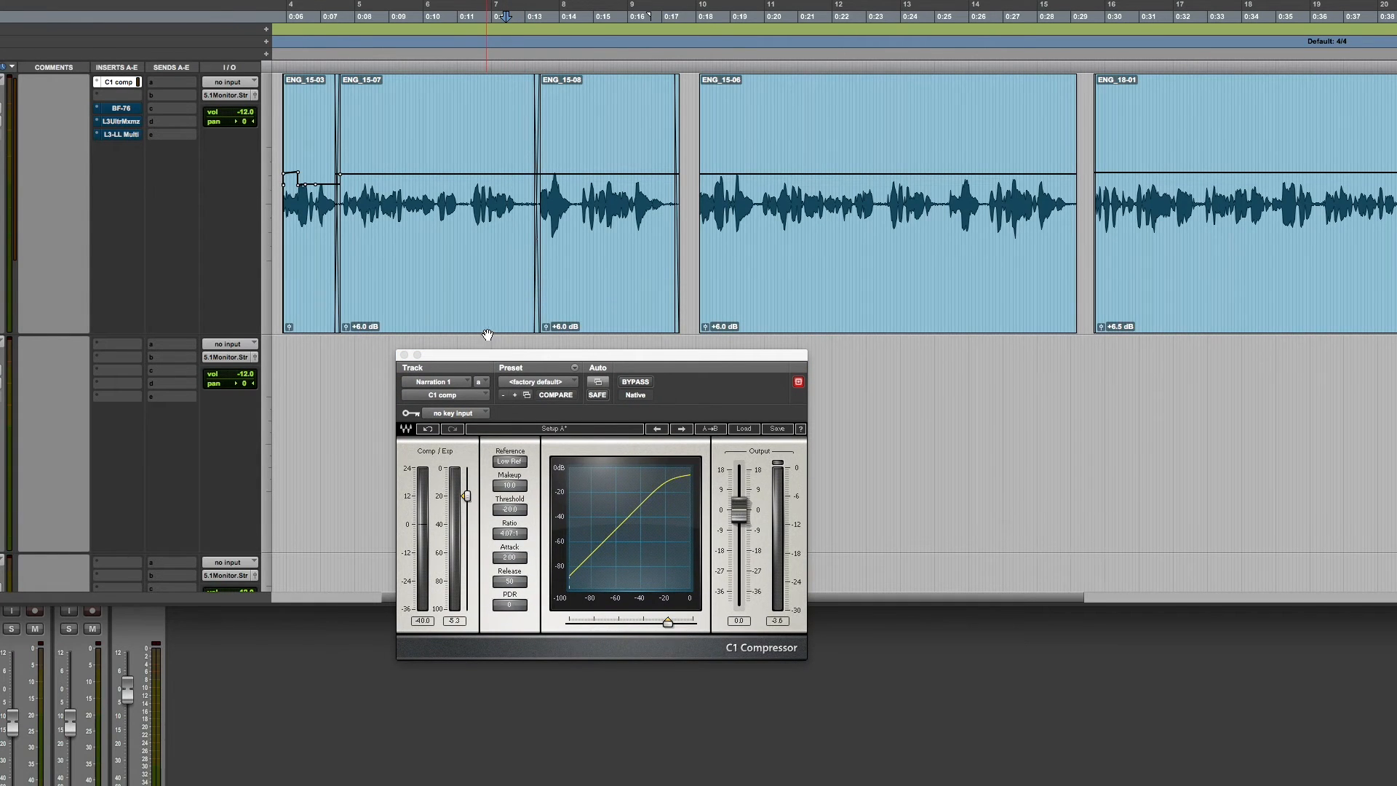
pyautogui.press('t')
pyautogui.press('t')
pyautogui.press('t')
pyautogui.hscroll(2, 559, 277)
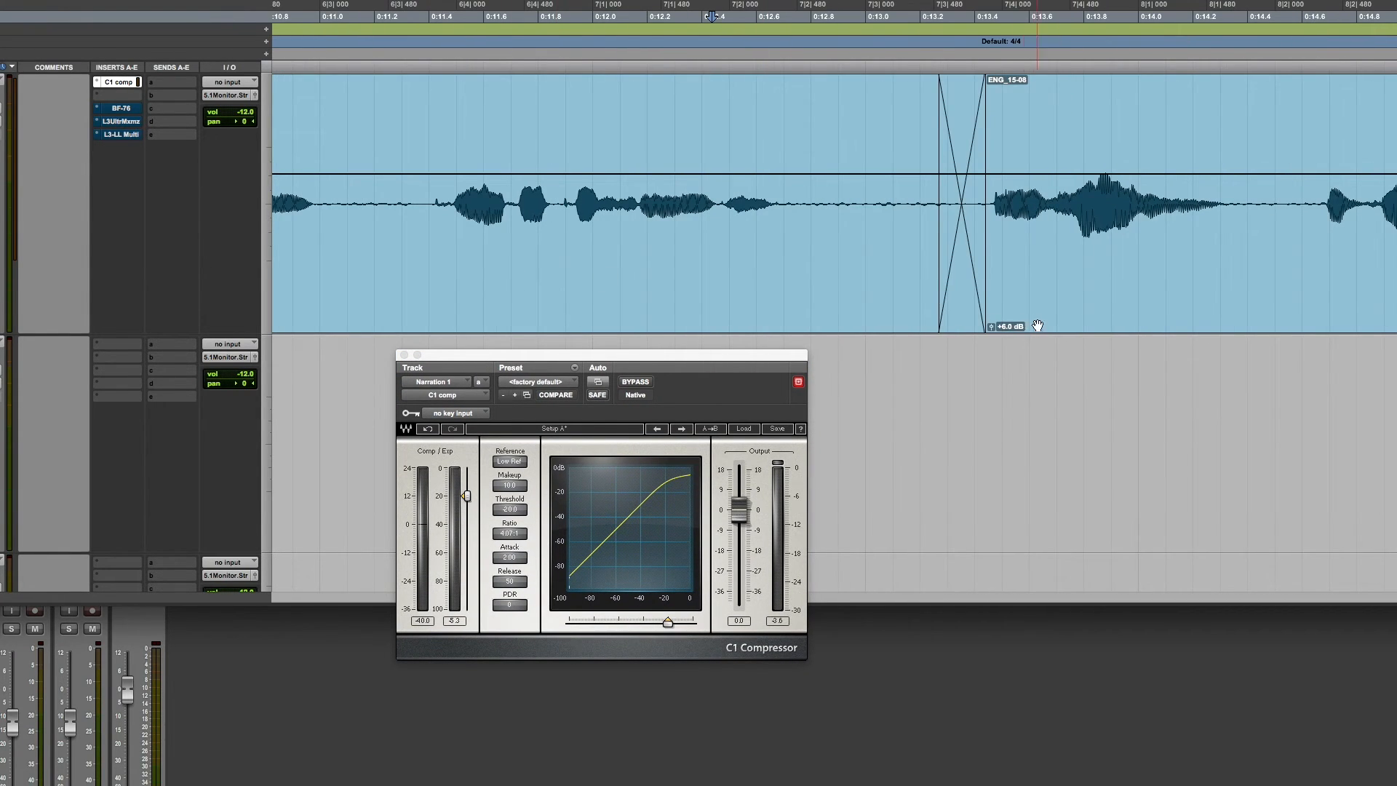
pyautogui.click(971, 316)
pyautogui.press('Delete')
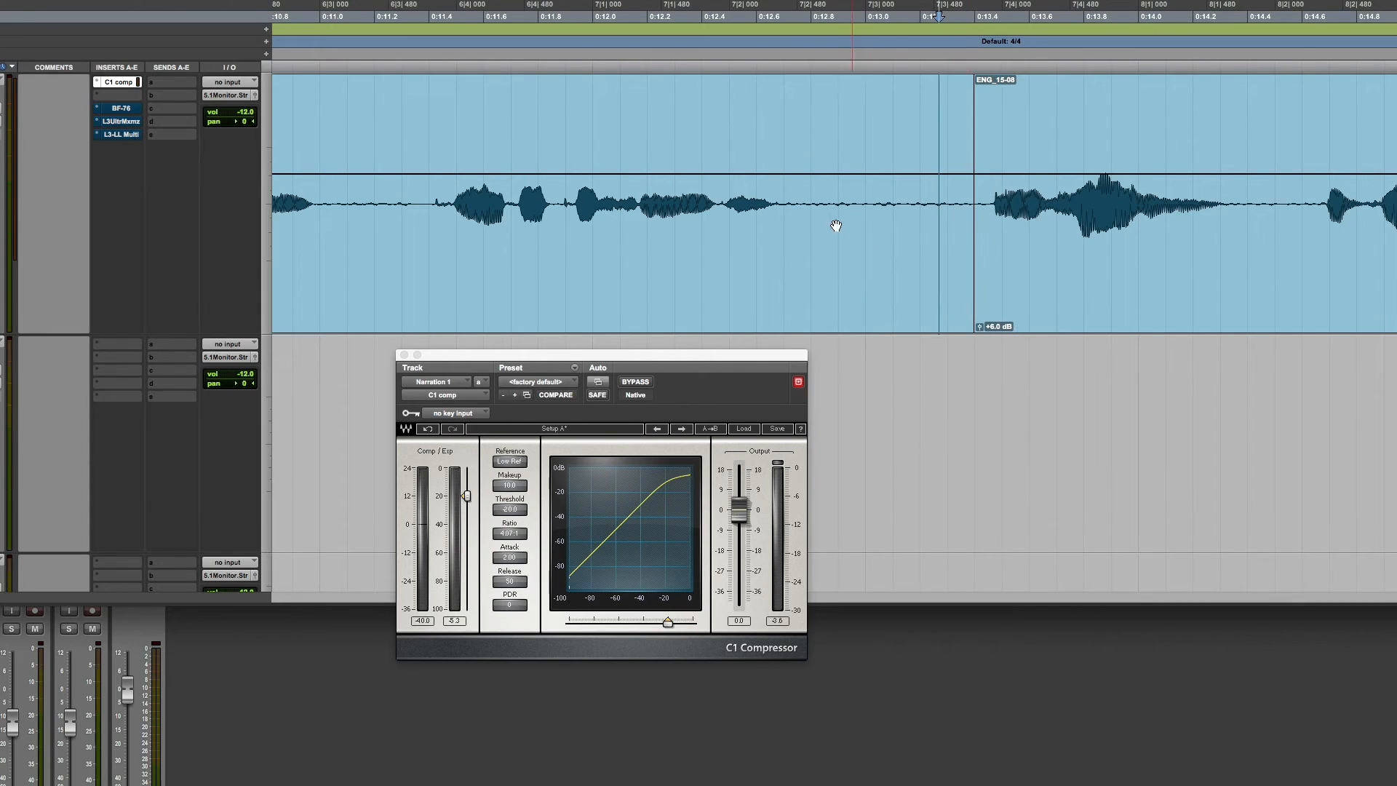
# - Delete the quiet stretch before clip ENG_15-08 and add short fades to the clip edges on both sides of the gap
pyautogui.moveTo(795, 116); pyautogui.dragTo(985, 224)
pyautogui.press('Delete')
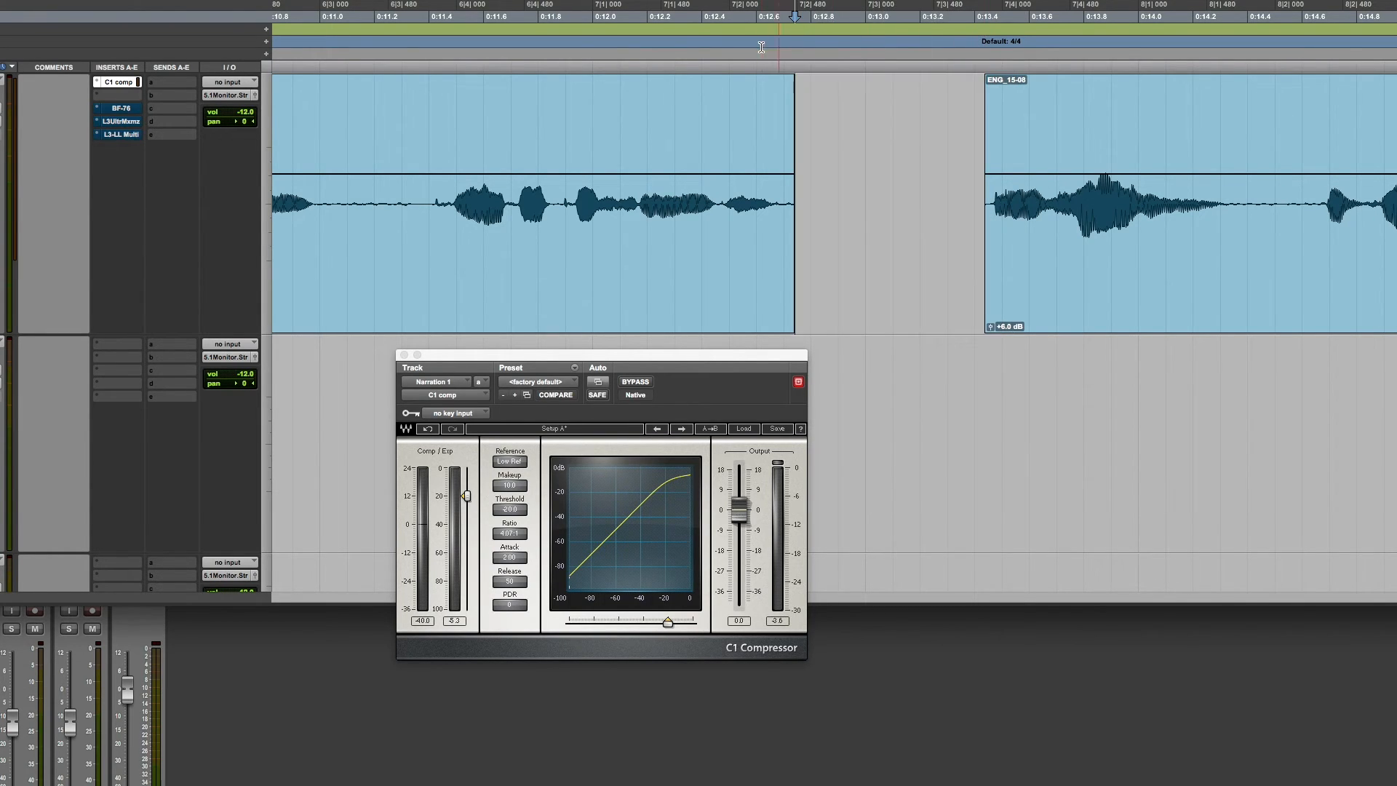
pyautogui.moveTo(794, 80); pyautogui.dragTo(783, 80)
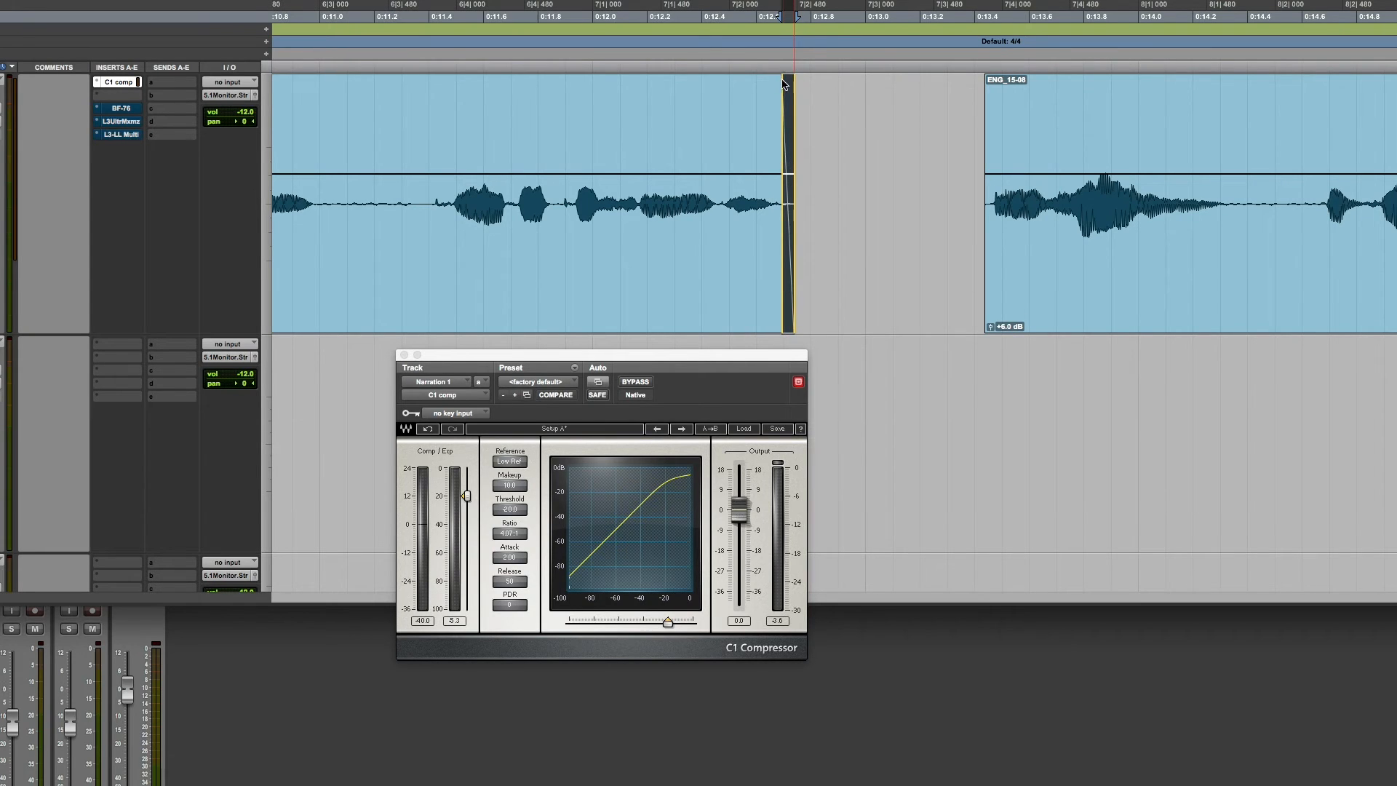
pyautogui.click(990, 80)
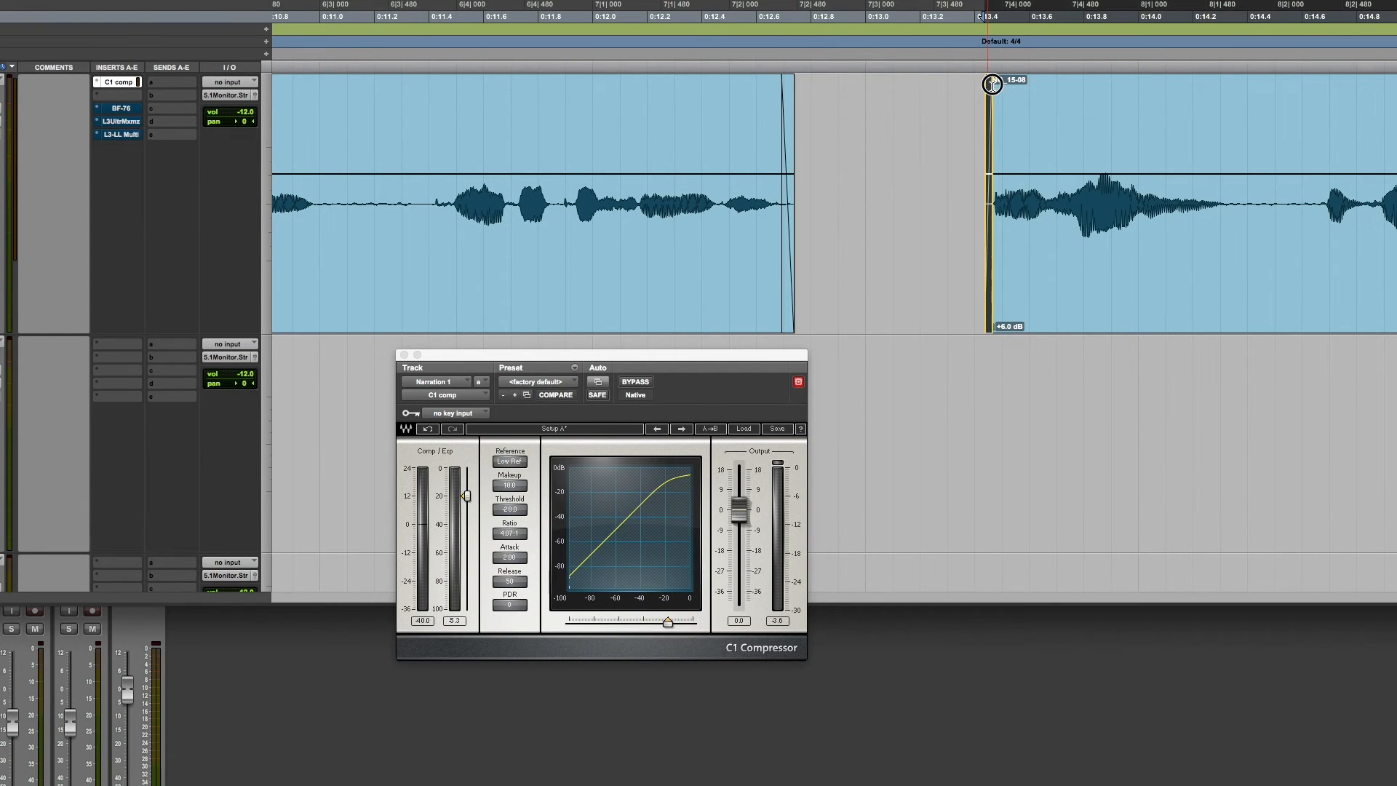
pyautogui.moveTo(990, 80); pyautogui.dragTo(994, 80)
# - Play the narration across the new gap before ENG_15-08, starting just after 0:11.2
pyautogui.click(420, 12)
pyautogui.press('space')
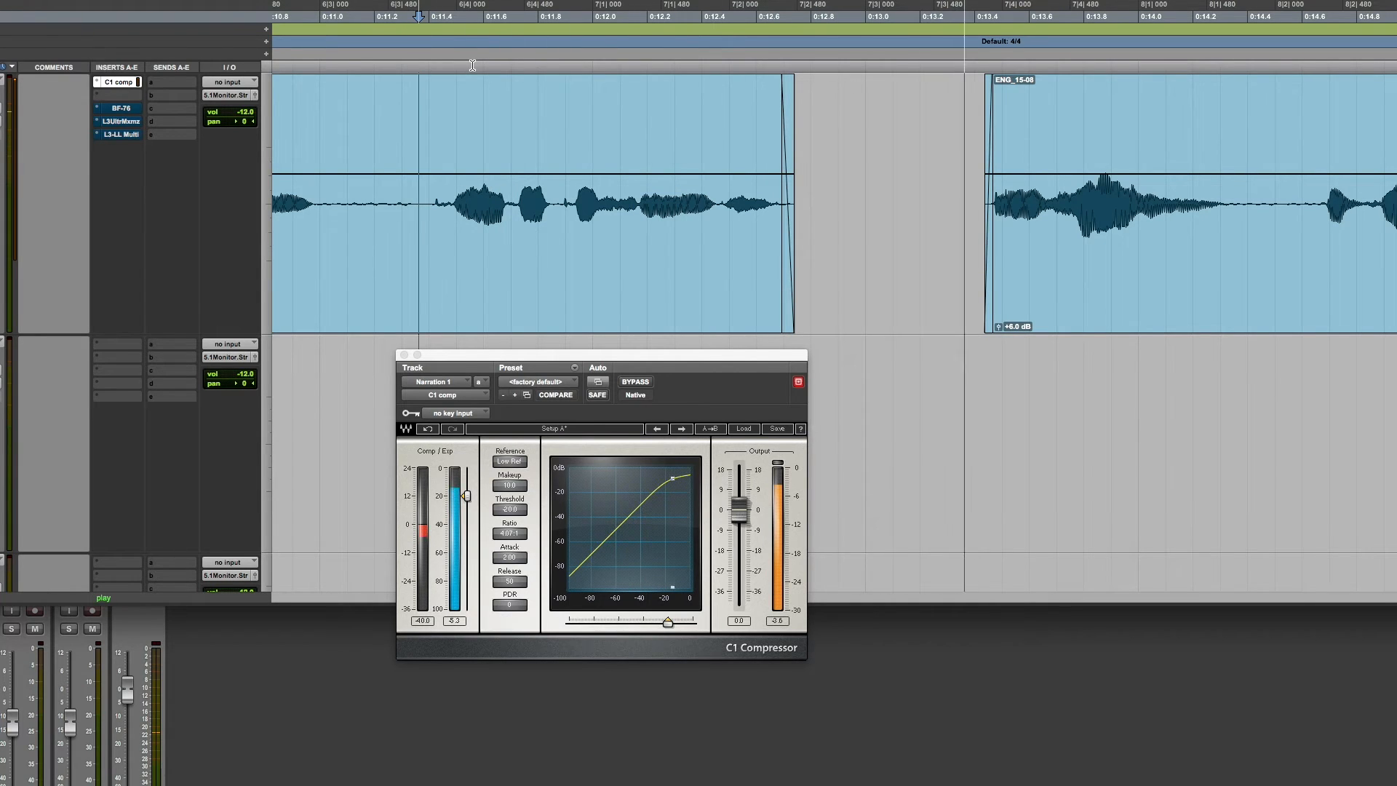
pyautogui.press('space')
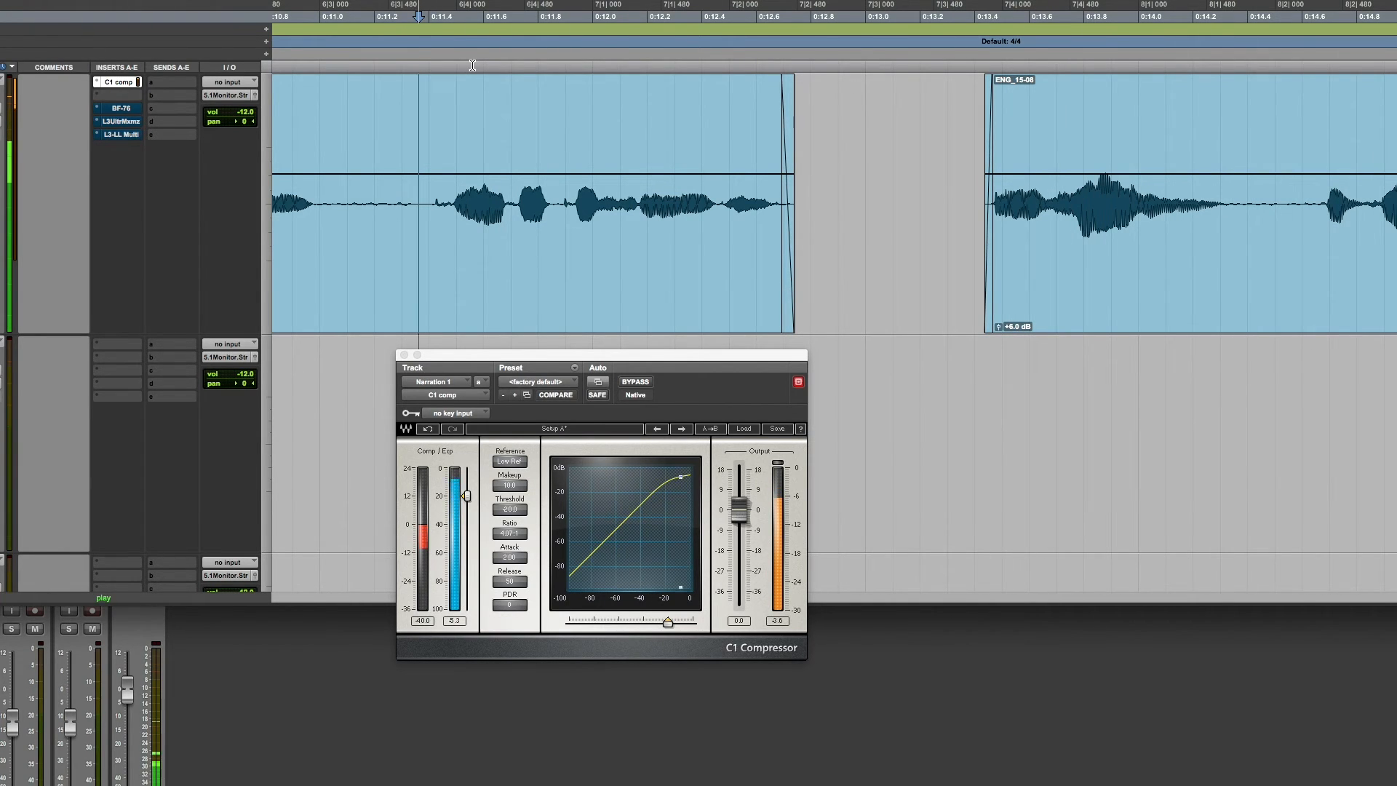
# - Delete the quiet stretch inside clip ENG_15-08 from about 0:14.3 to 0:14.6
pyautogui.press('r')
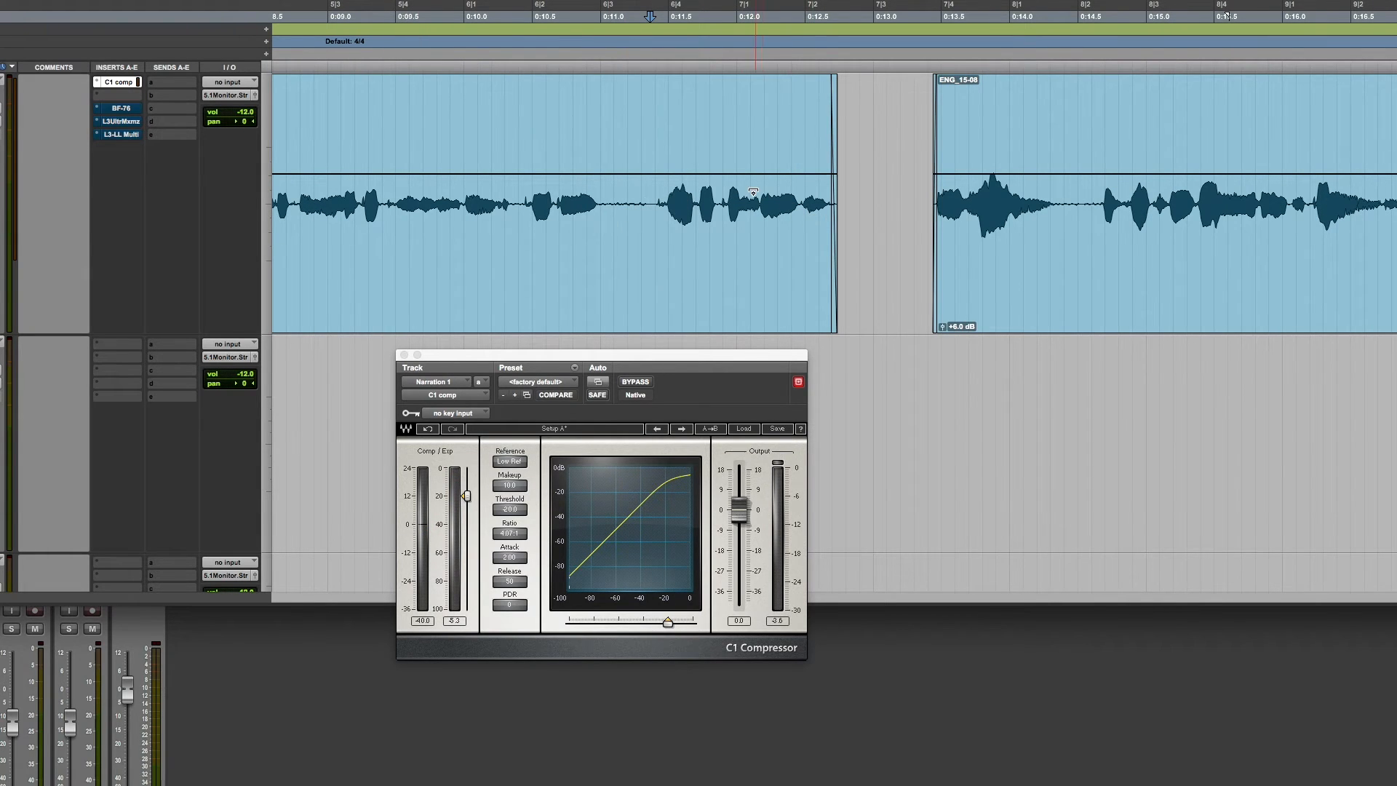
pyautogui.press('t')
pyautogui.hscroll(10, 843, 270)
pyautogui.hscroll(5, 844, 267)
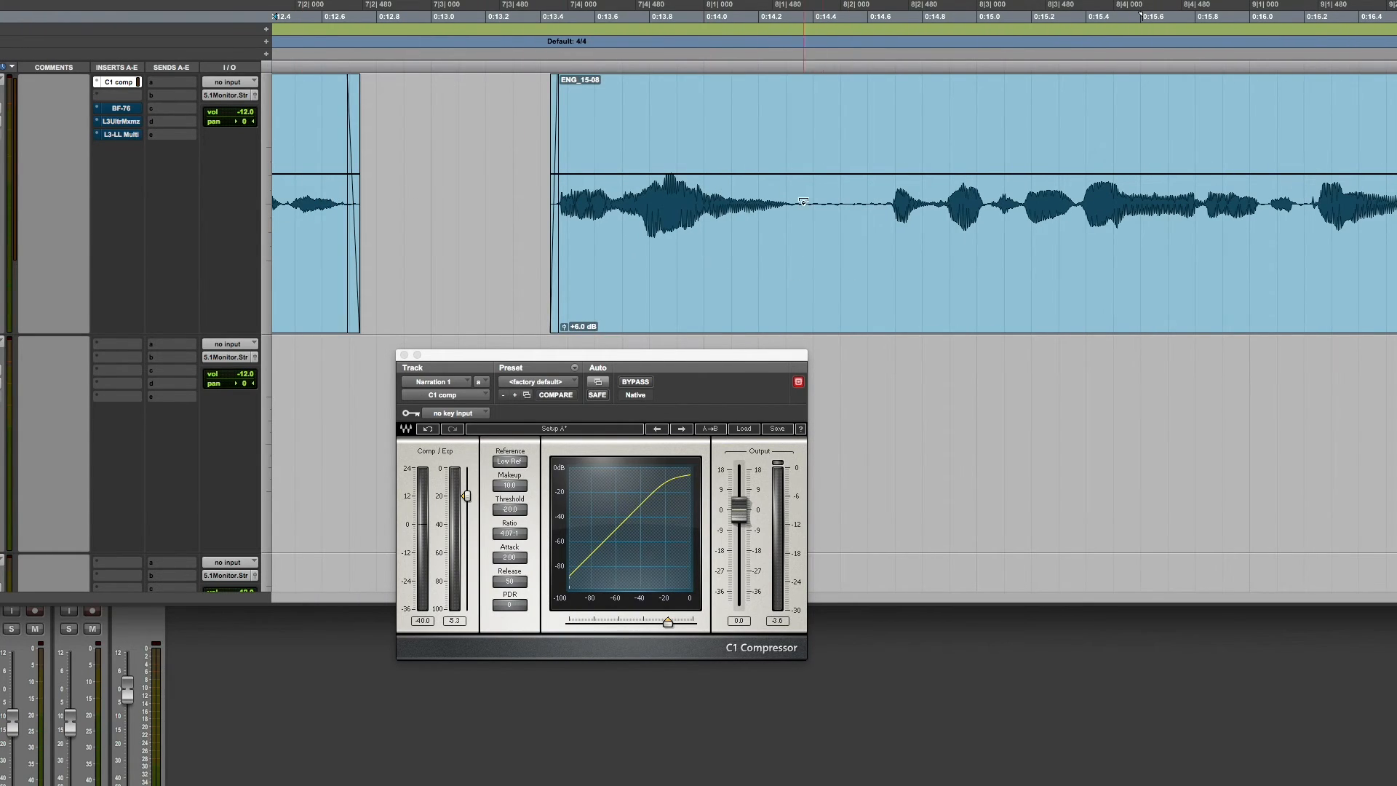
pyautogui.click(677, 104)
pyautogui.moveTo(808, 120); pyautogui.dragTo(885, 206)
pyautogui.press('Delete')
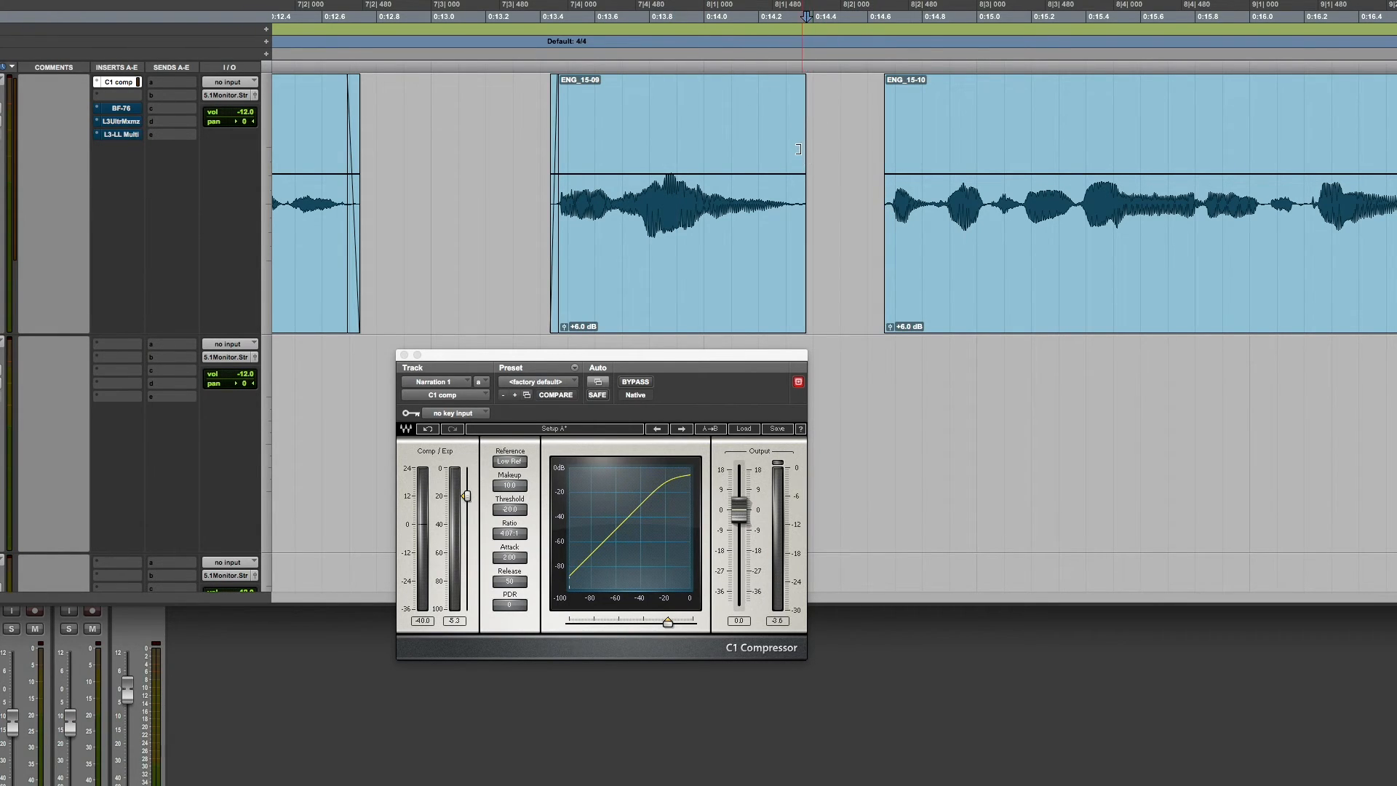
# - Trim the end of clip ENG_15-09 slightly and add short fades to the clip edges on both sides of the gap before ENG_15-10
pyautogui.moveTo(806, 151); pyautogui.dragTo(799, 148)
pyautogui.click(790, 85)
pyautogui.moveTo(794, 84); pyautogui.dragTo(791, 84)
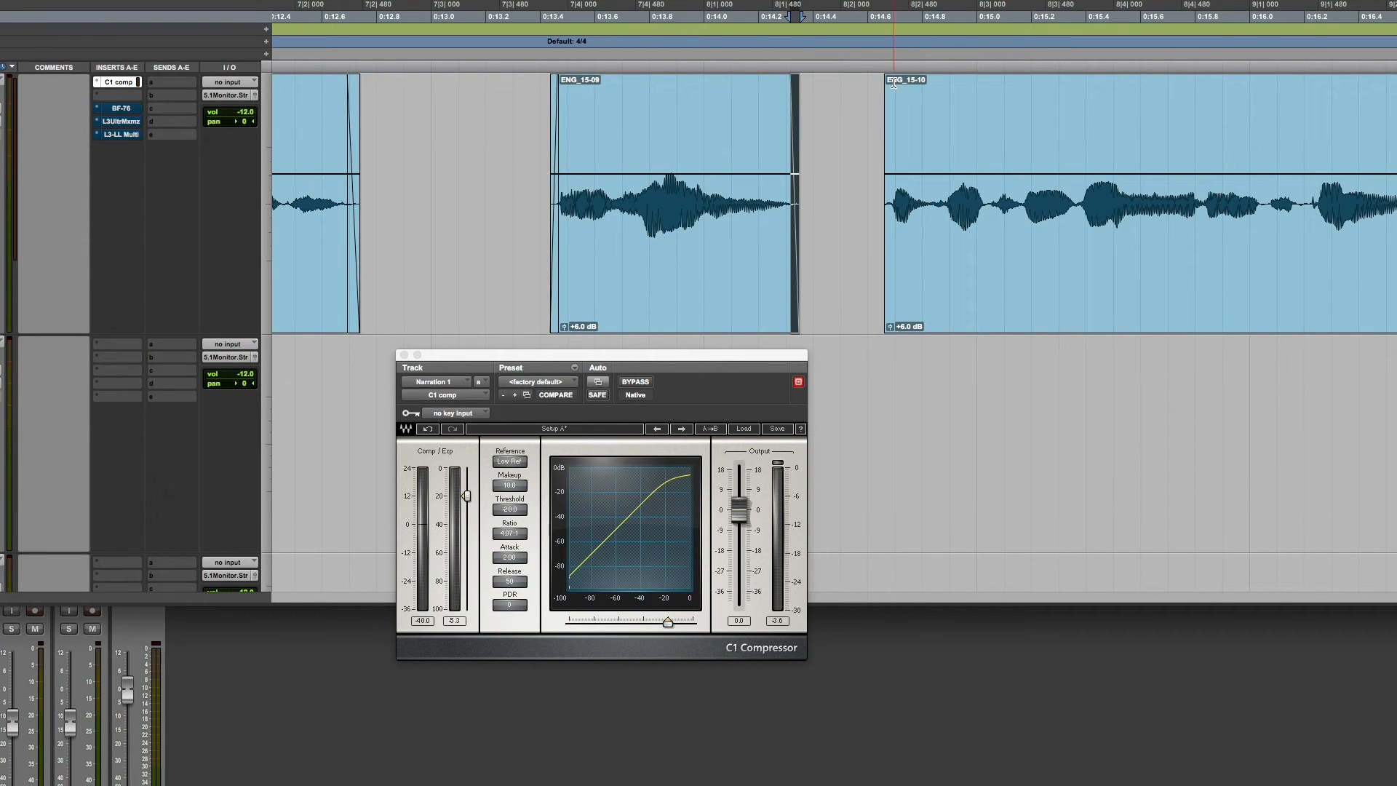
pyautogui.moveTo(890, 85); pyautogui.dragTo(890, 84)
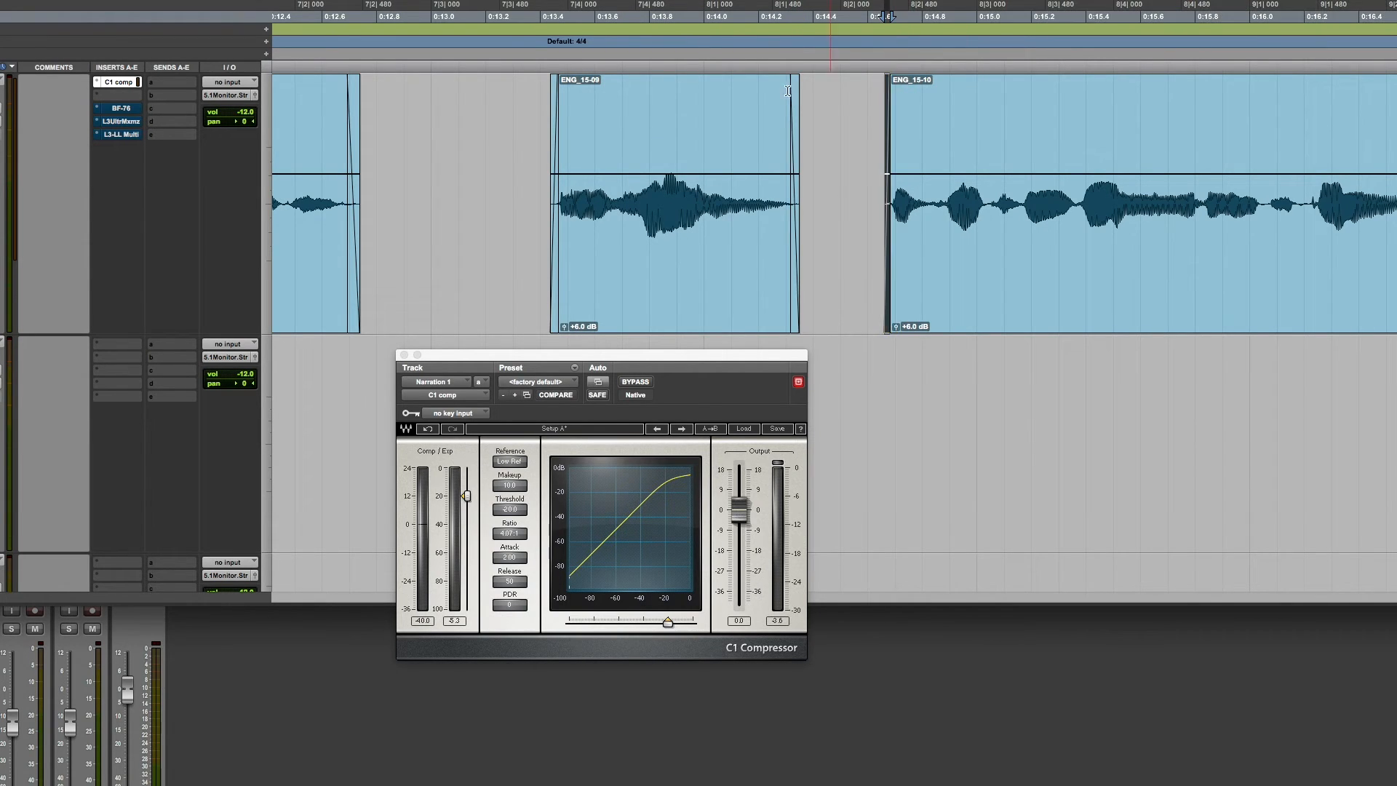
# - Play the narration from just before clip ENG_15-09 across the new gap into ENG_15-10
pyautogui.click(537, 128)
pyautogui.press('space')
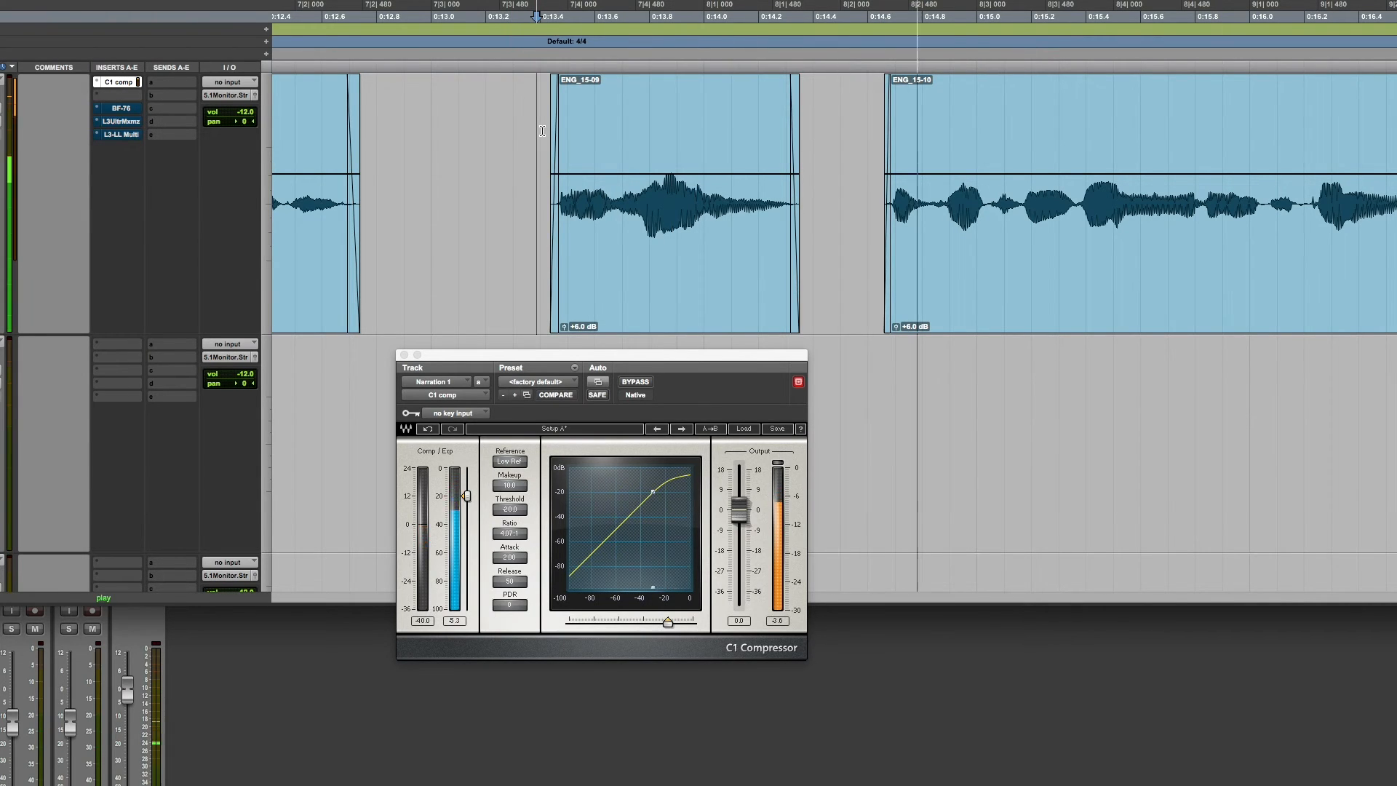
pyautogui.press('space')
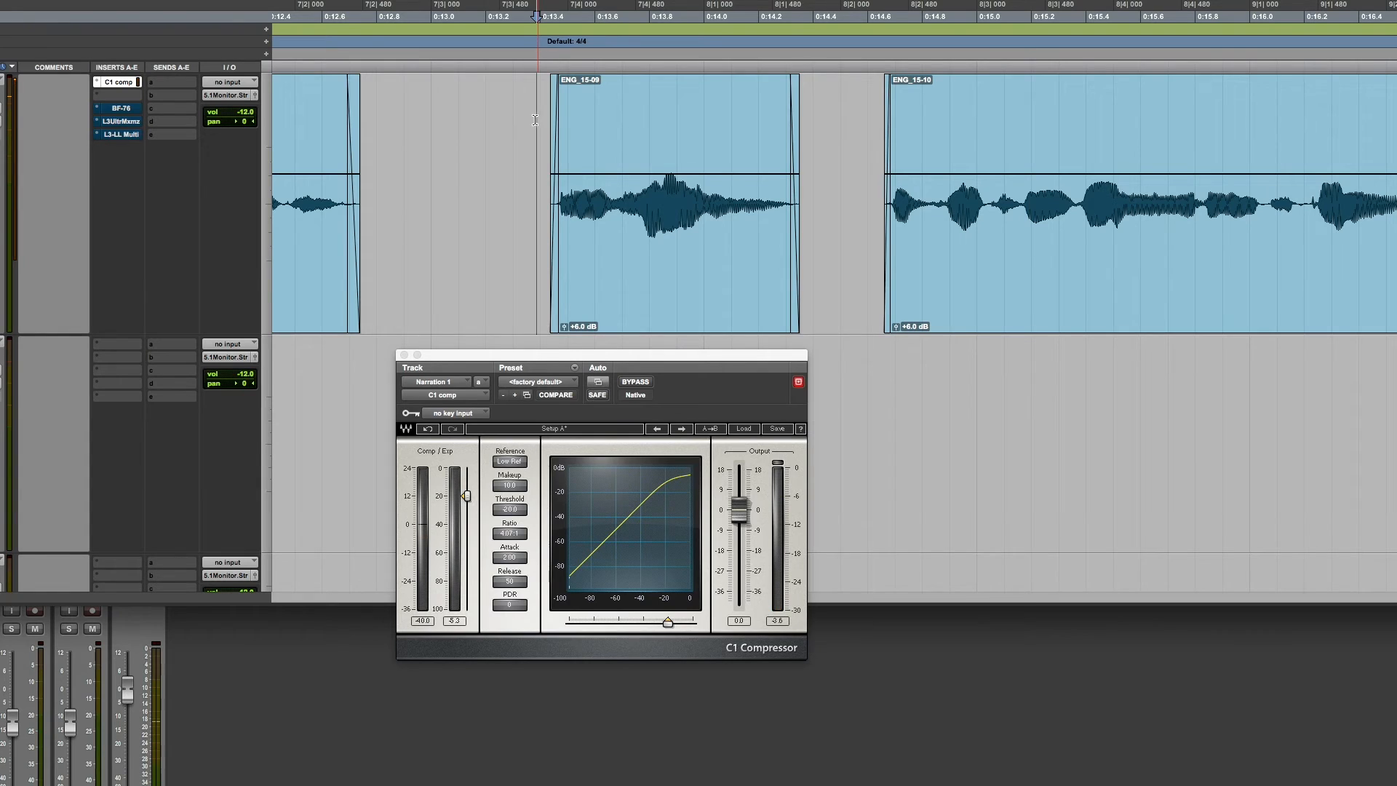
# - Play clip ENG_15-09 and the gap after it separately, and replay the narration from just before 0:13.4
pyautogui.doubleClick(640, 310)
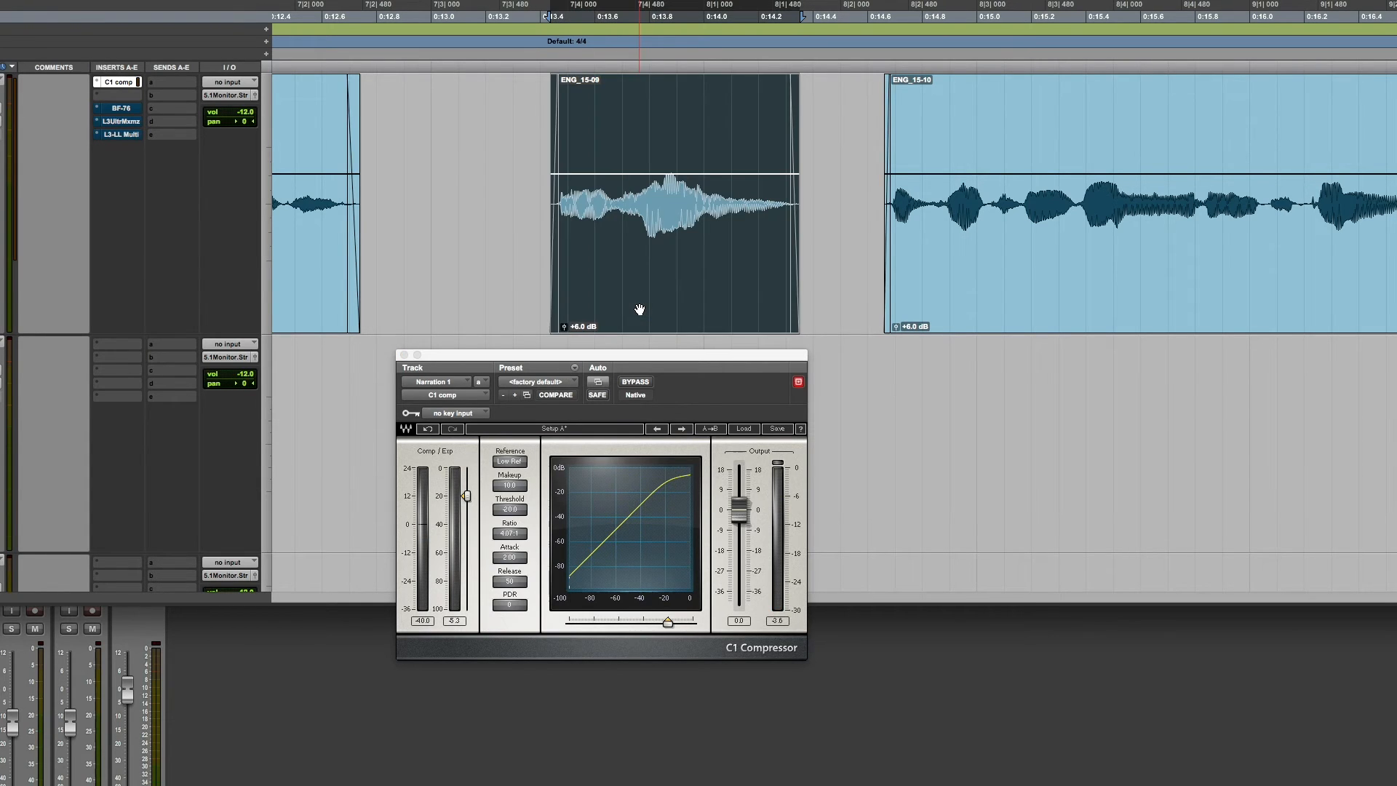
pyautogui.press('space')
pyautogui.moveTo(812, 128); pyautogui.dragTo(878, 198)
pyautogui.press('space')
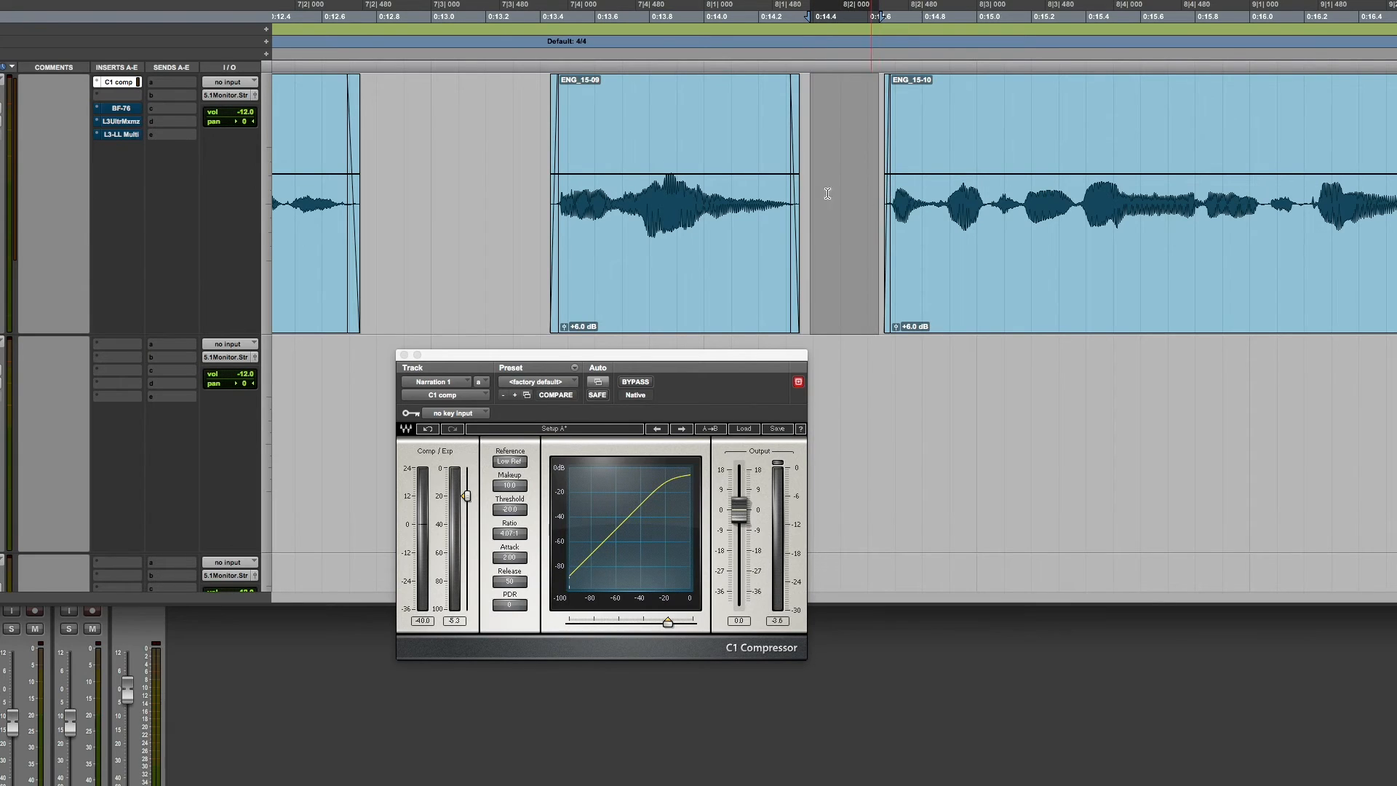
pyautogui.click(532, 114)
pyautogui.press('space')
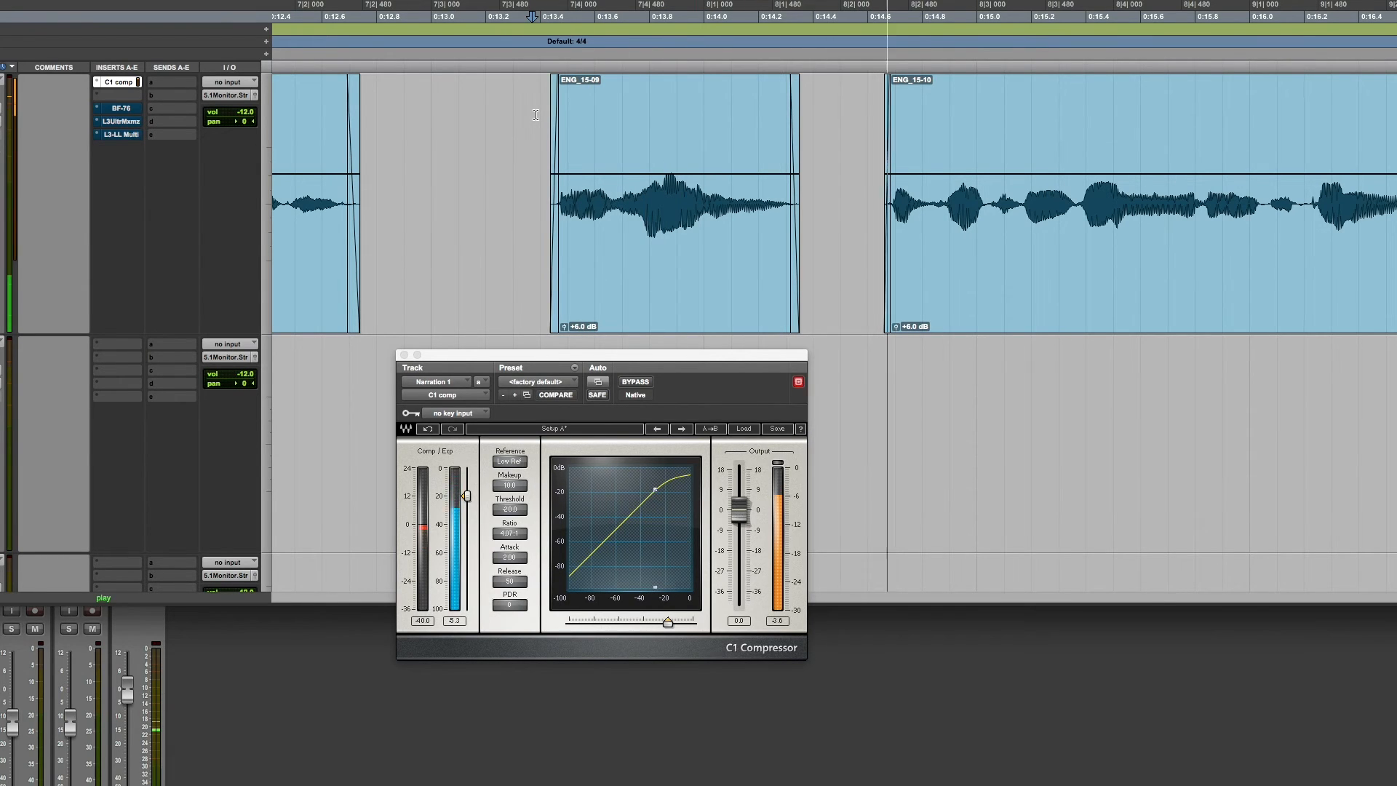
pyautogui.press('space')
# - Show more of the timeline to examine the edited narration clips from ENG_15-03 to ENG_18-01
pyautogui.press('super+bracketleft')
pyautogui.press('super+bracketleft')
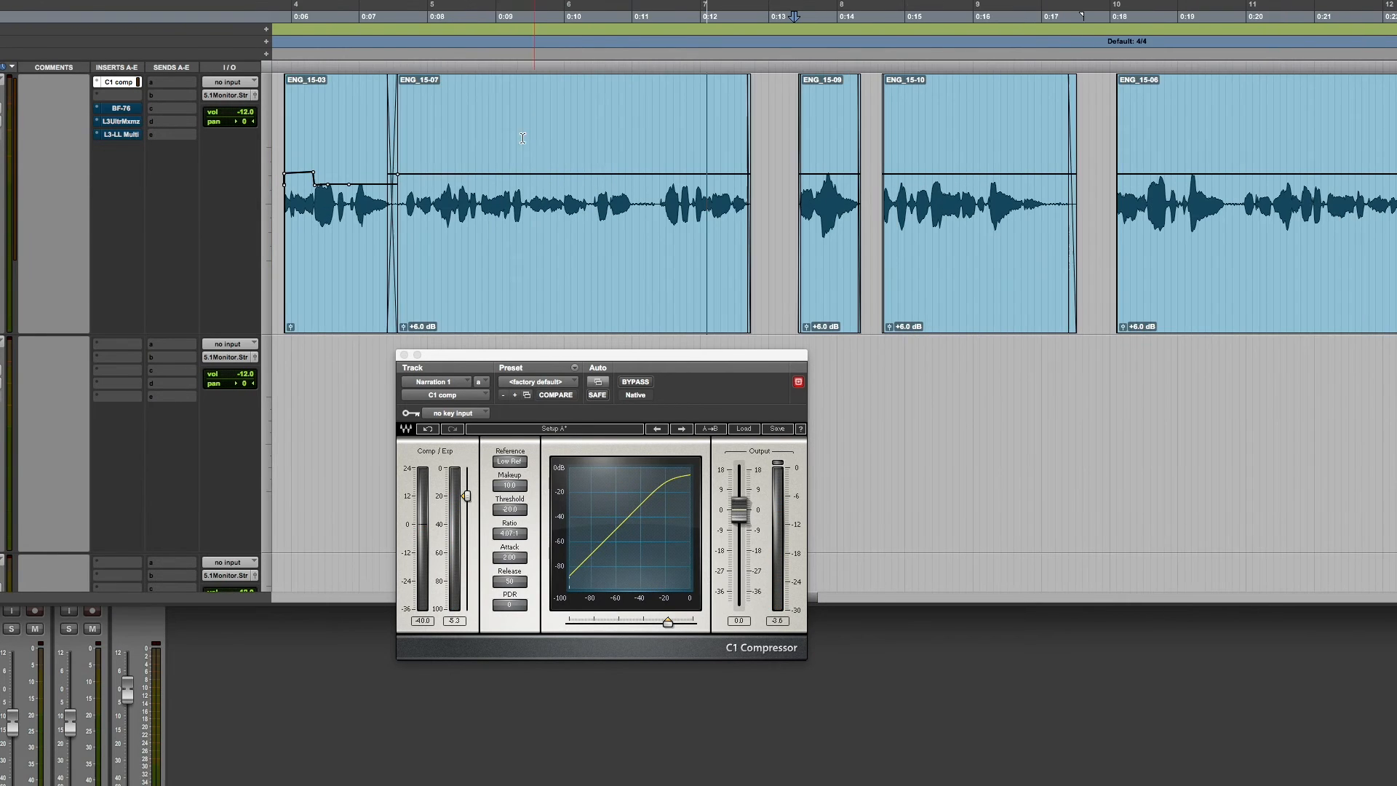
pyautogui.hscroll(-3, 452, 188)
pyautogui.click(457, 109)
pyautogui.hscroll(3, 456, 107)
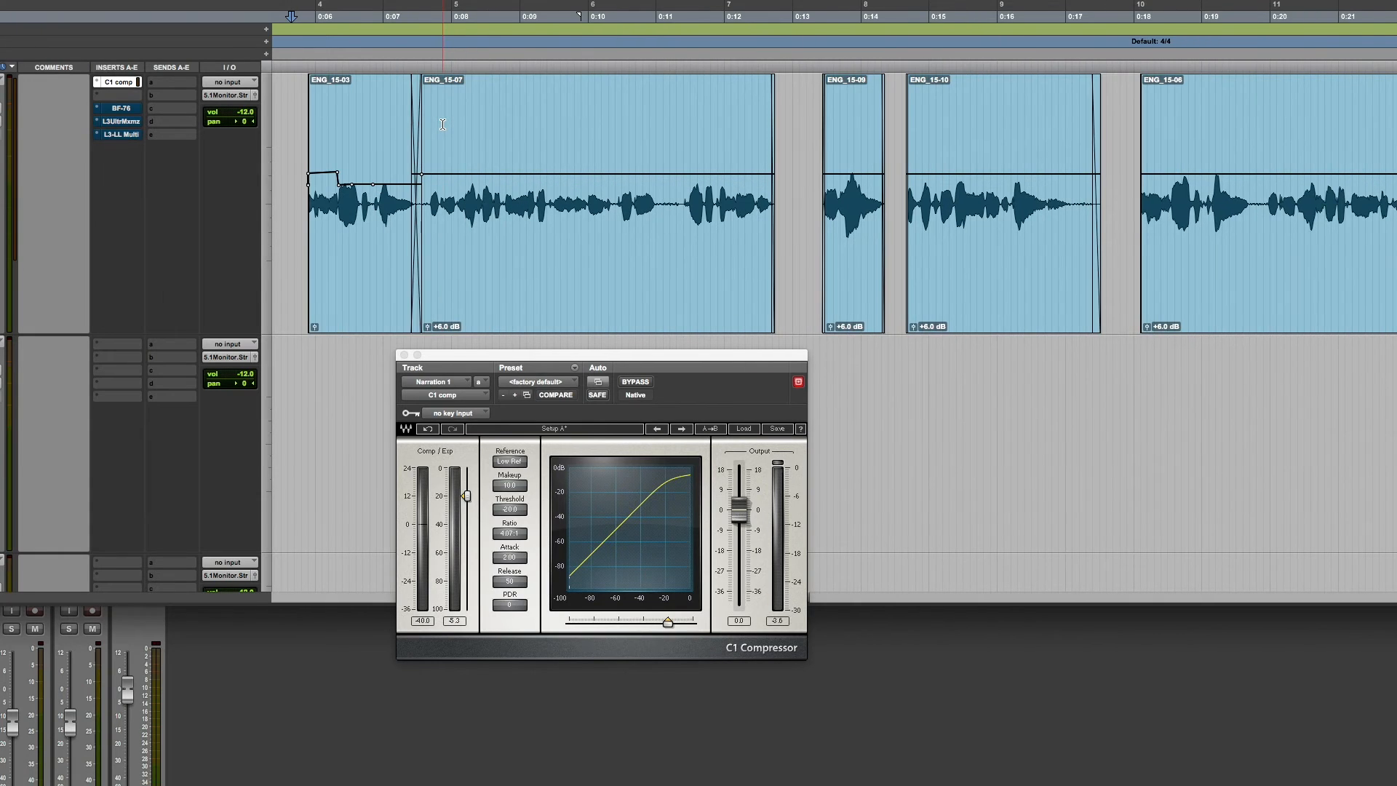
pyautogui.press('super+bracketleft')
pyautogui.hscroll(-3, 442, 127)
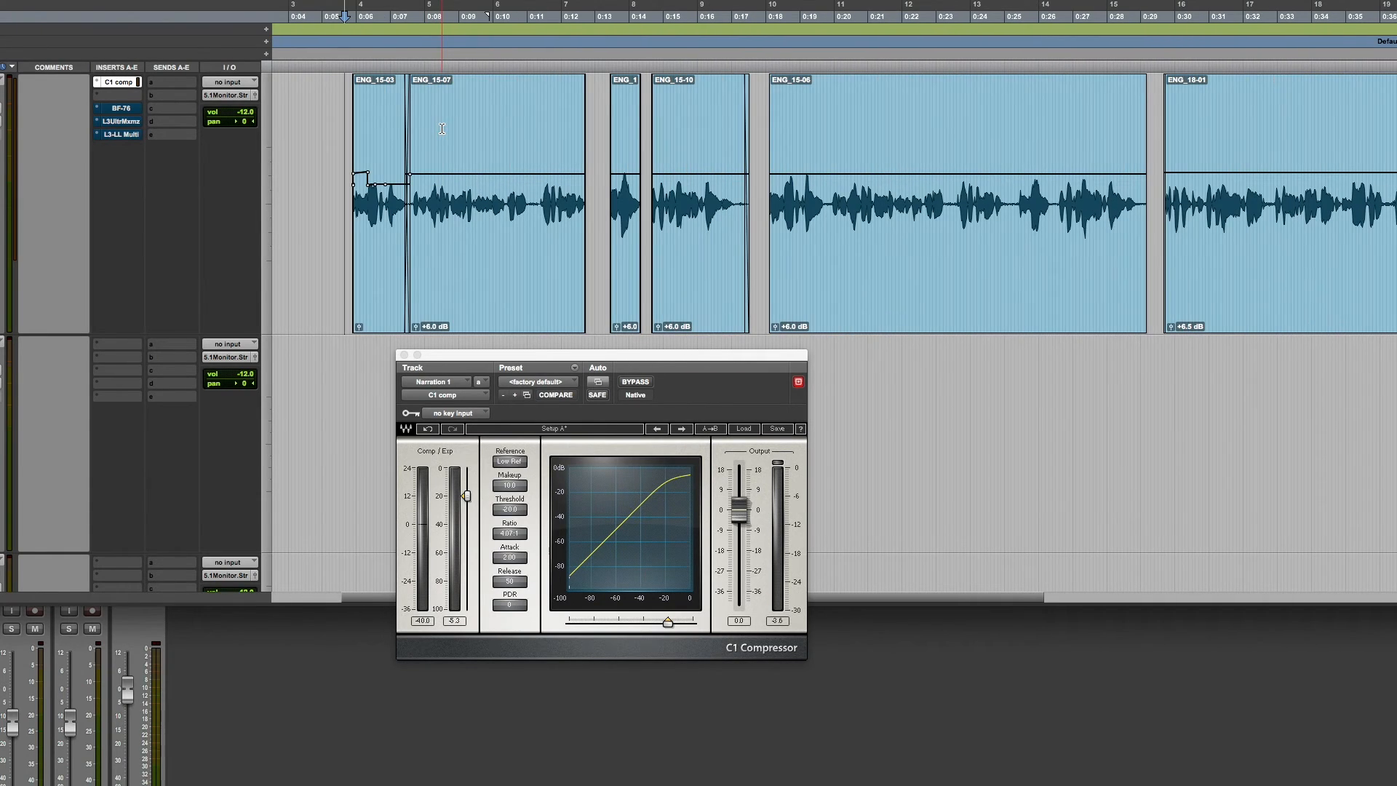
pyautogui.hscroll(1, 436, 136)
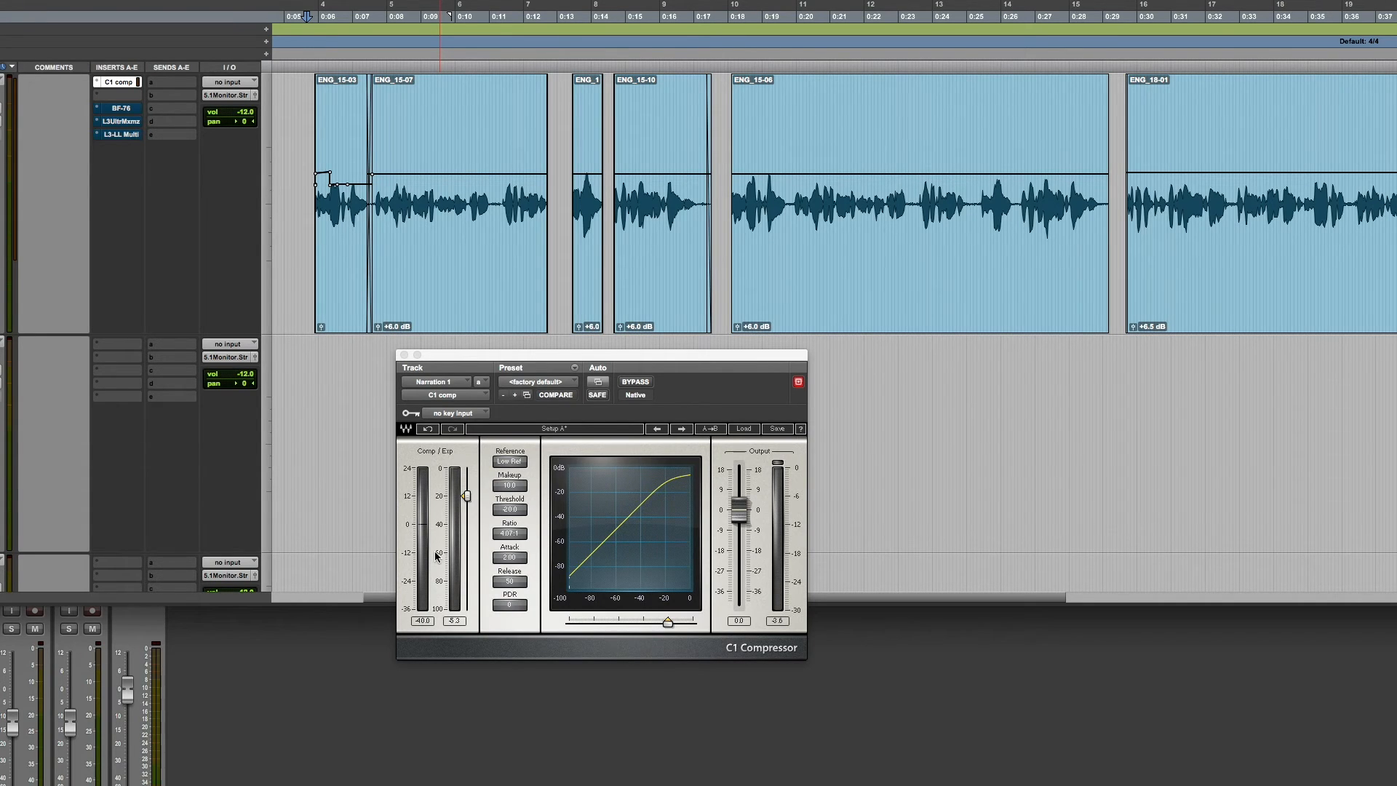
# - Reposition the compressor window, set the C1 attack to 0.01, and play the narration from just before clip ENG_15-03
pyautogui.moveTo(469, 359); pyautogui.dragTo(439, 346)
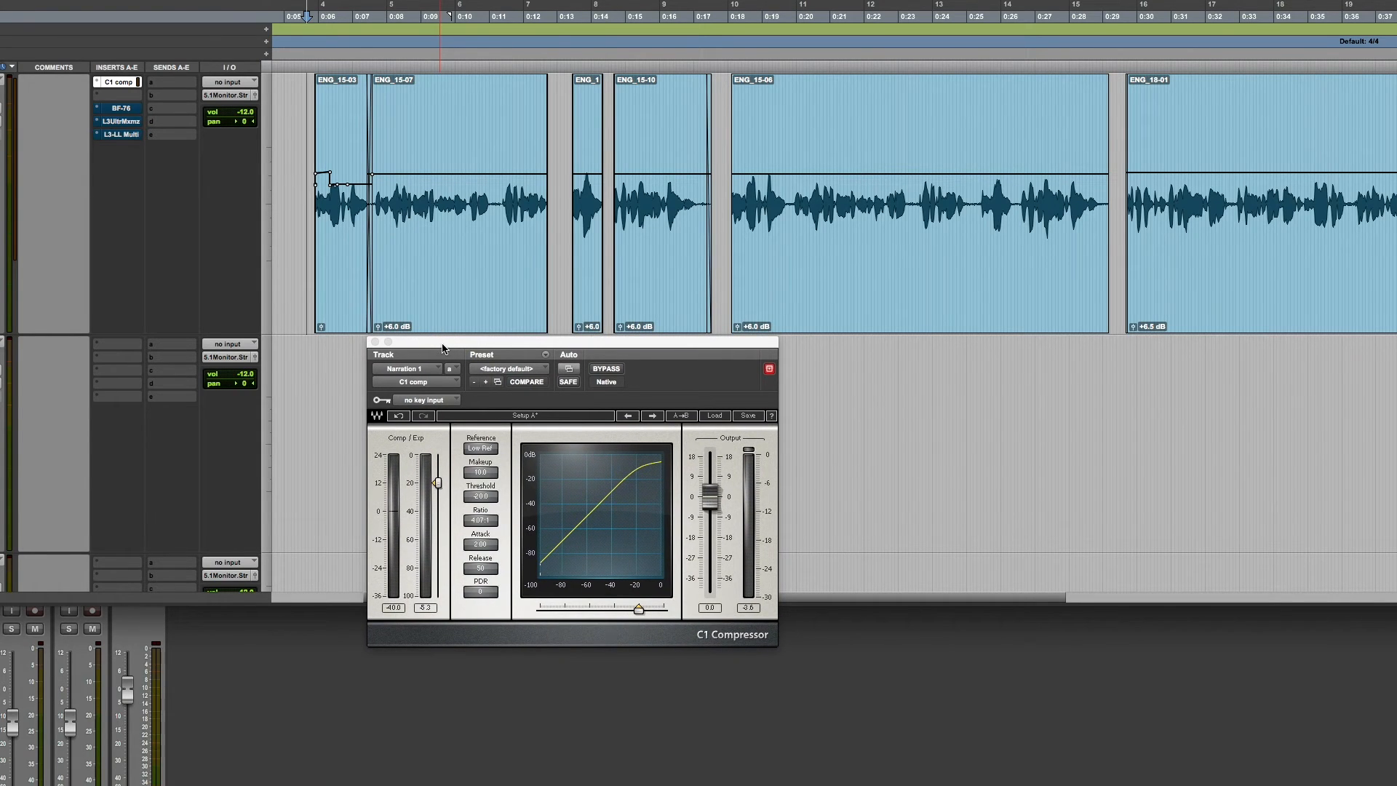
pyautogui.press('t')
pyautogui.press('t')
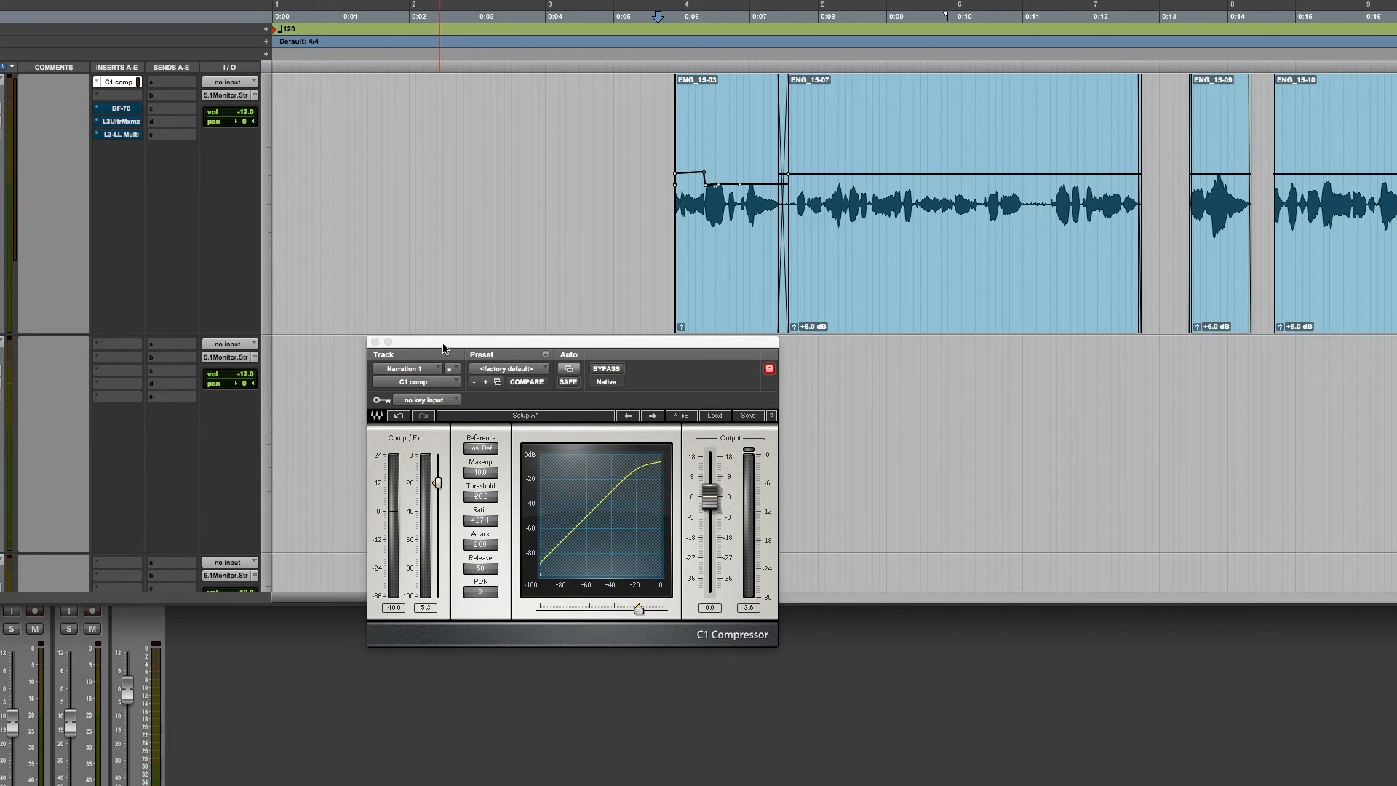
pyautogui.press('r')
pyautogui.hscroll(4, 443, 281)
pyautogui.hscroll(4, 444, 281)
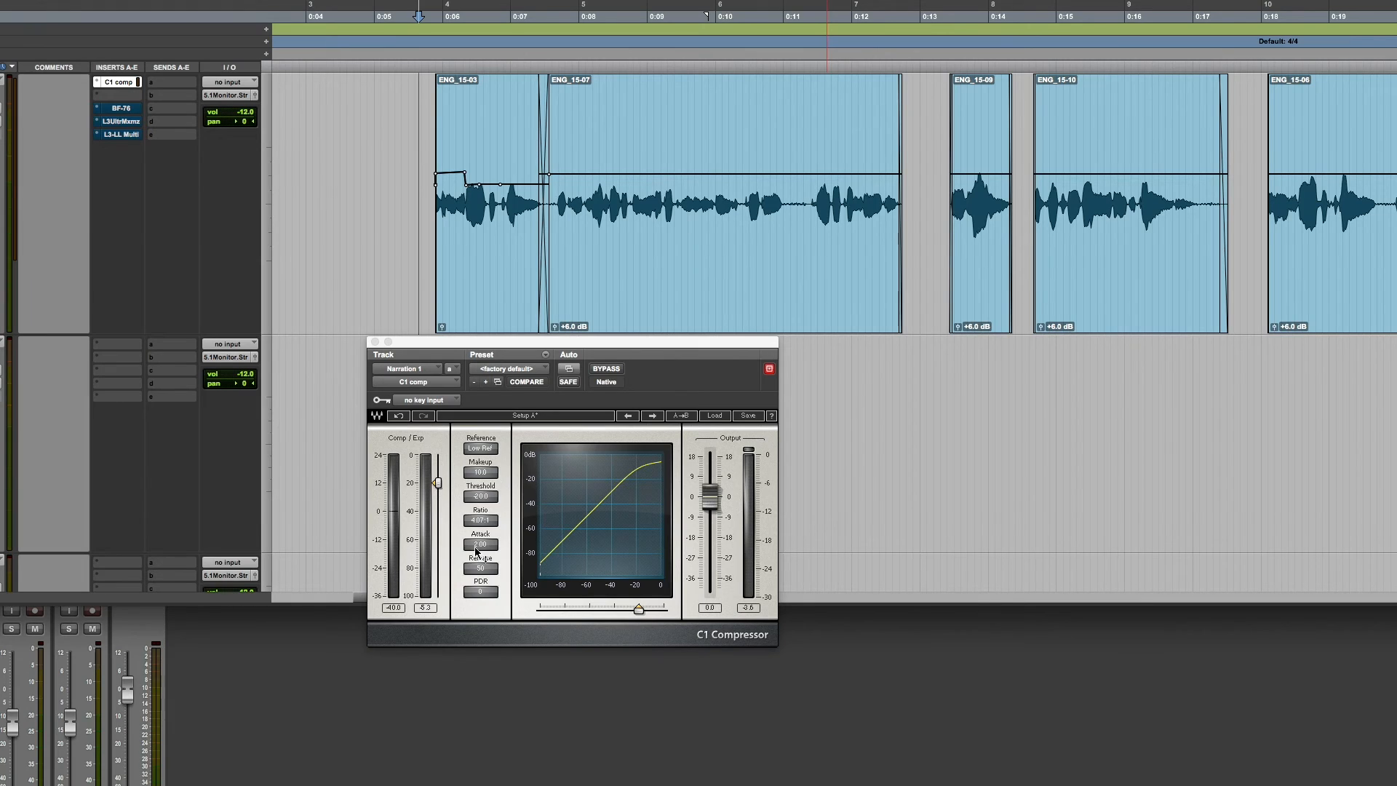
pyautogui.moveTo(478, 548)
pyautogui.mouseDown()
pyautogui.moveTo(478, 572)
pyautogui.moveTo(480, 546)
pyautogui.mouseUp()
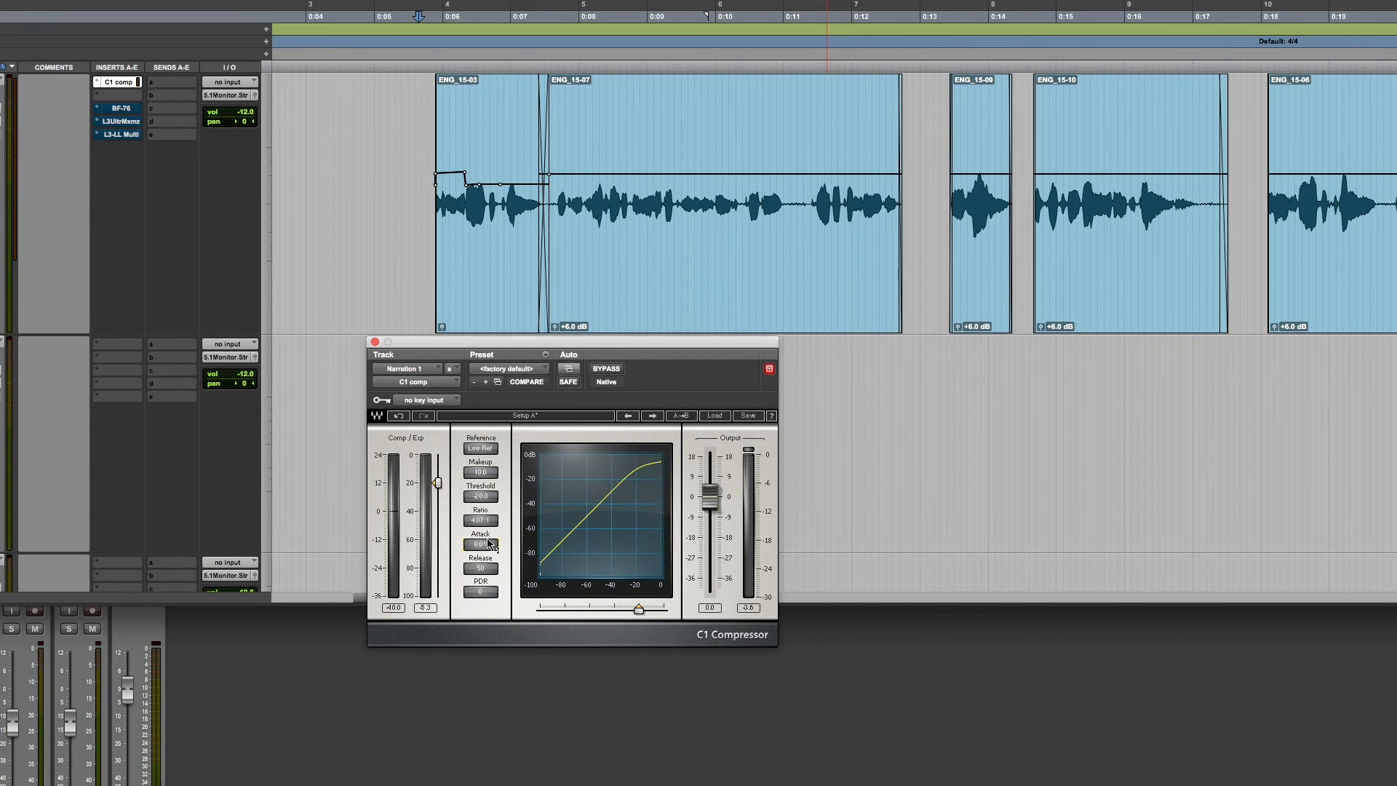
pyautogui.press('space')
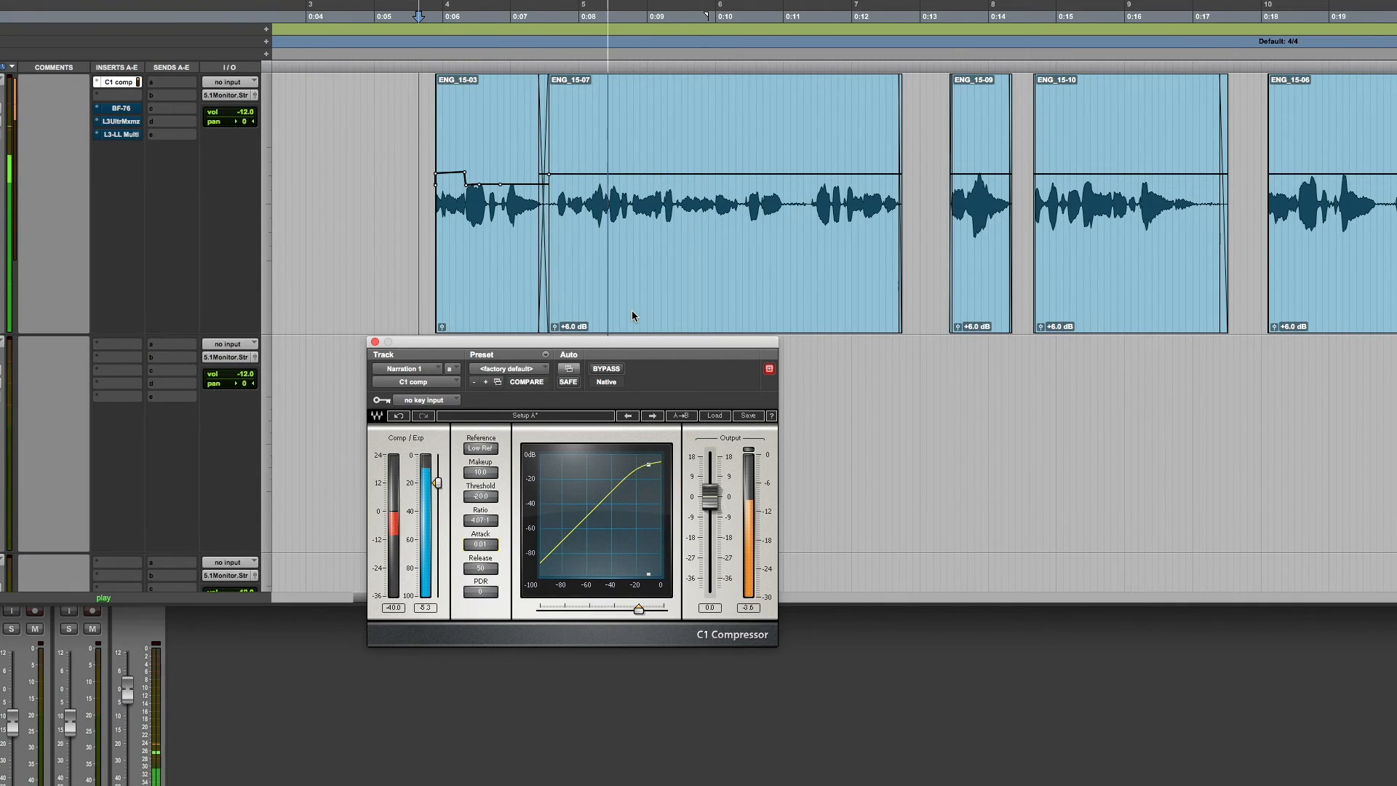
pyautogui.press('space')
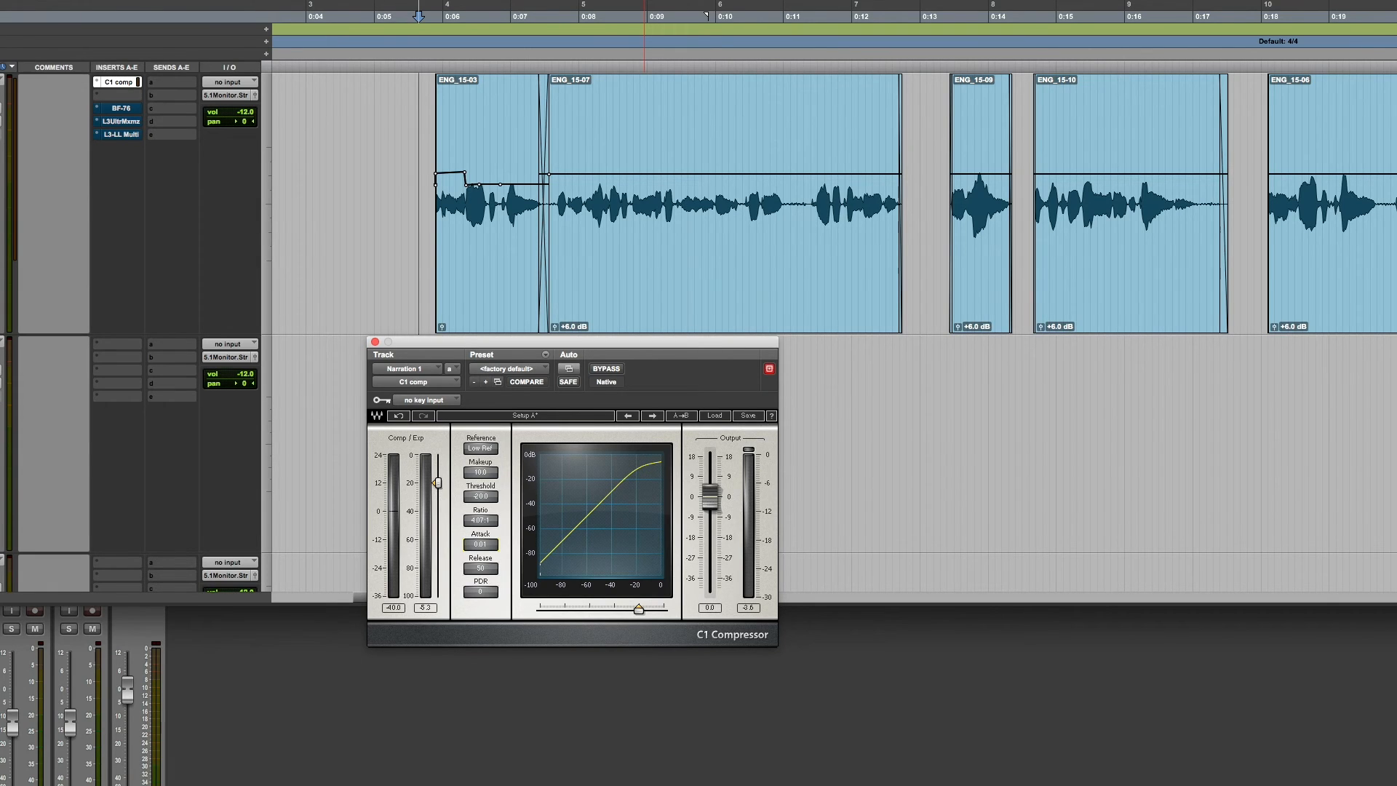
# - Try the C1 attack at 1000.00 and play the narration from just before clip ENG_15-03
pyautogui.moveTo(481, 544); pyautogui.dragTo(480, 458)
pyautogui.press('space')
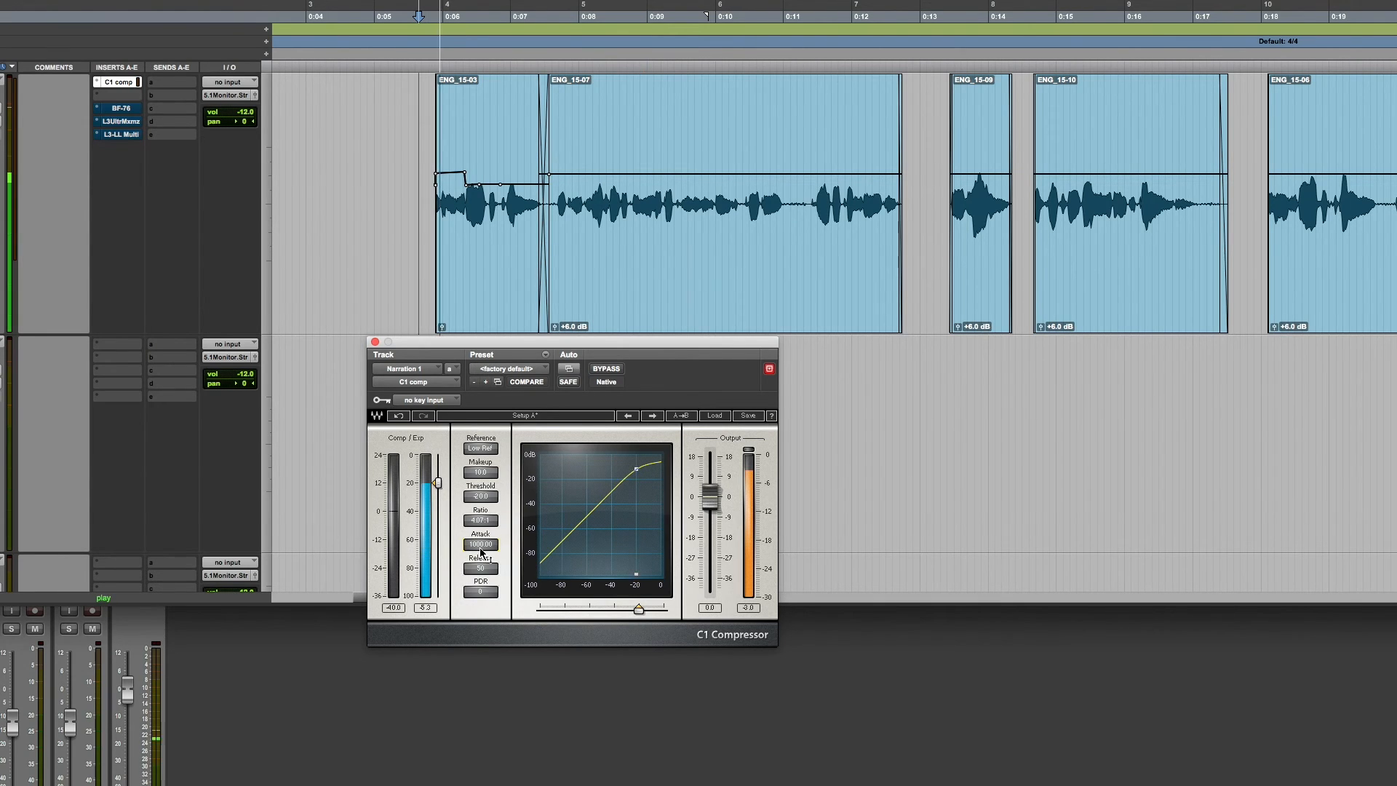
pyautogui.press('space')
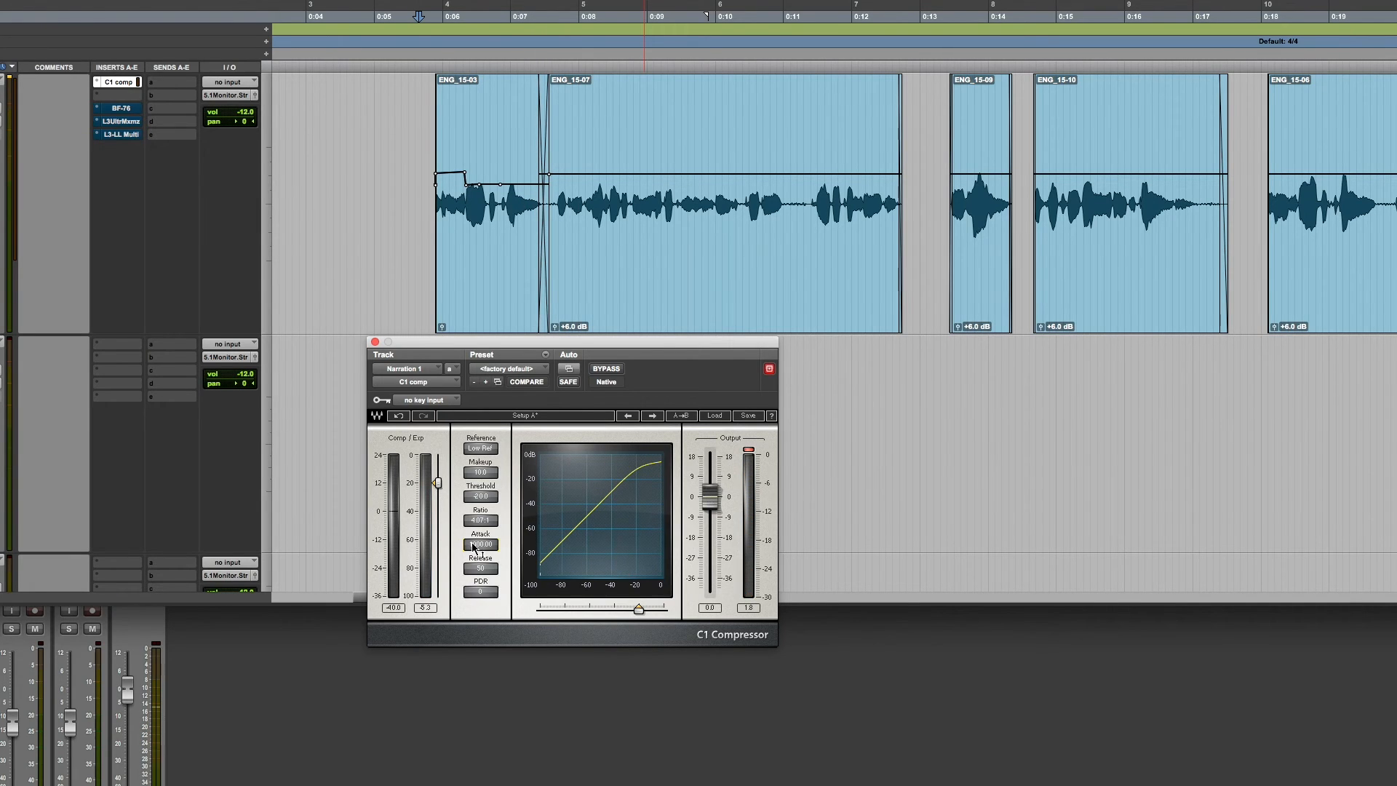
# - Shorten the C1 attack in stages down to about 184, playing the narration's opening to compare the settings
pyautogui.moveTo(481, 544); pyautogui.dragTo(481, 550)
pyautogui.moveTo(481, 544); pyautogui.dragTo(476, 548)
pyautogui.press('space')
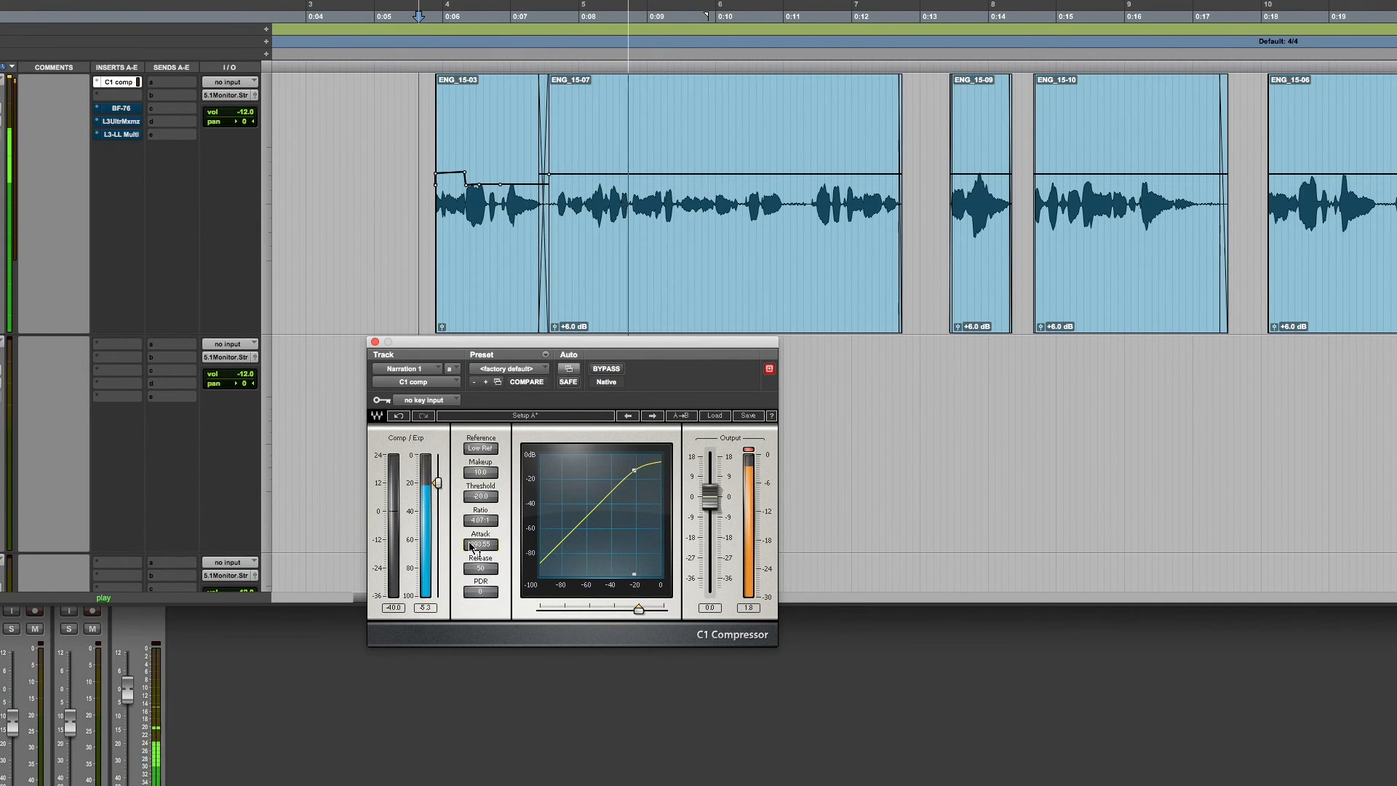
pyautogui.press('space')
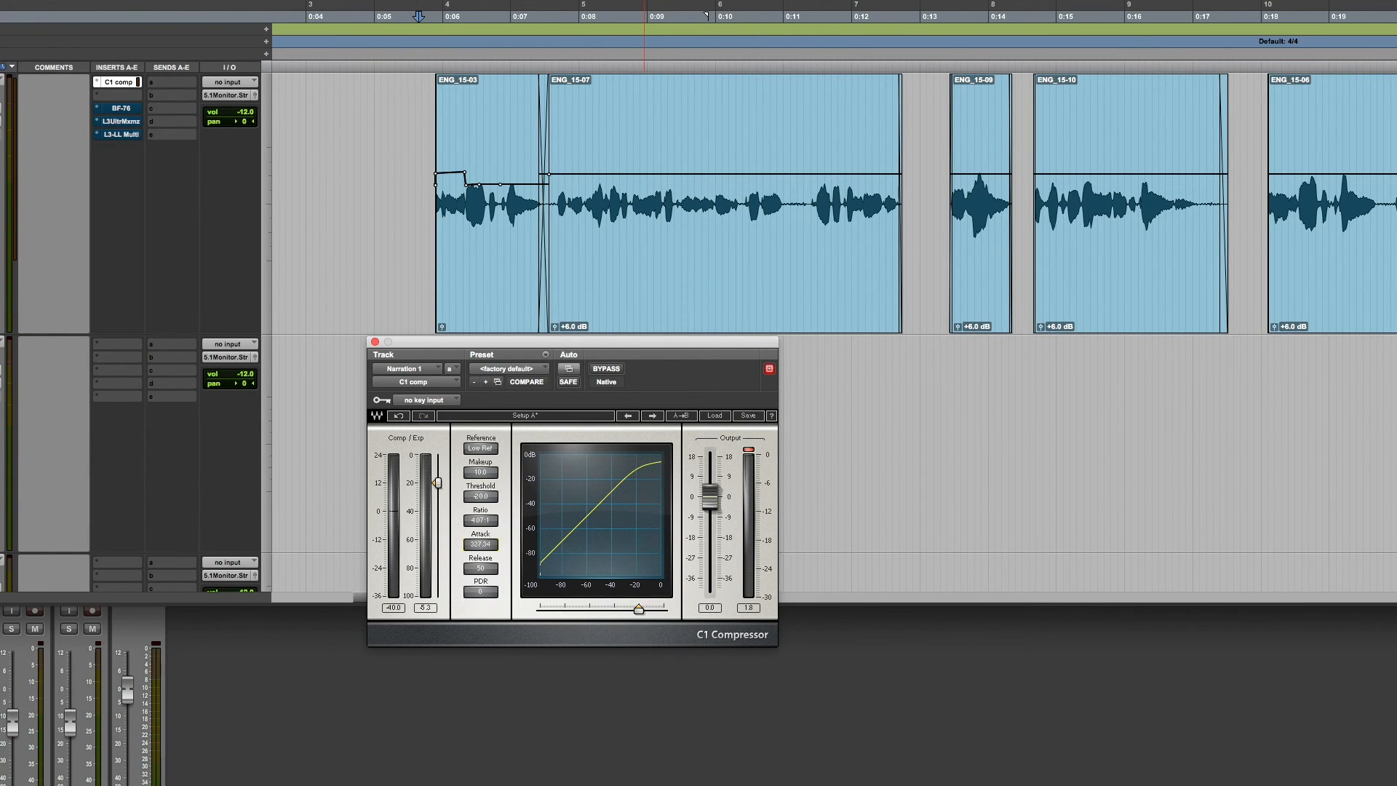
pyautogui.moveTo(481, 544); pyautogui.dragTo(481, 547)
pyautogui.moveTo(481, 546); pyautogui.dragTo(481, 548)
pyautogui.press('space')
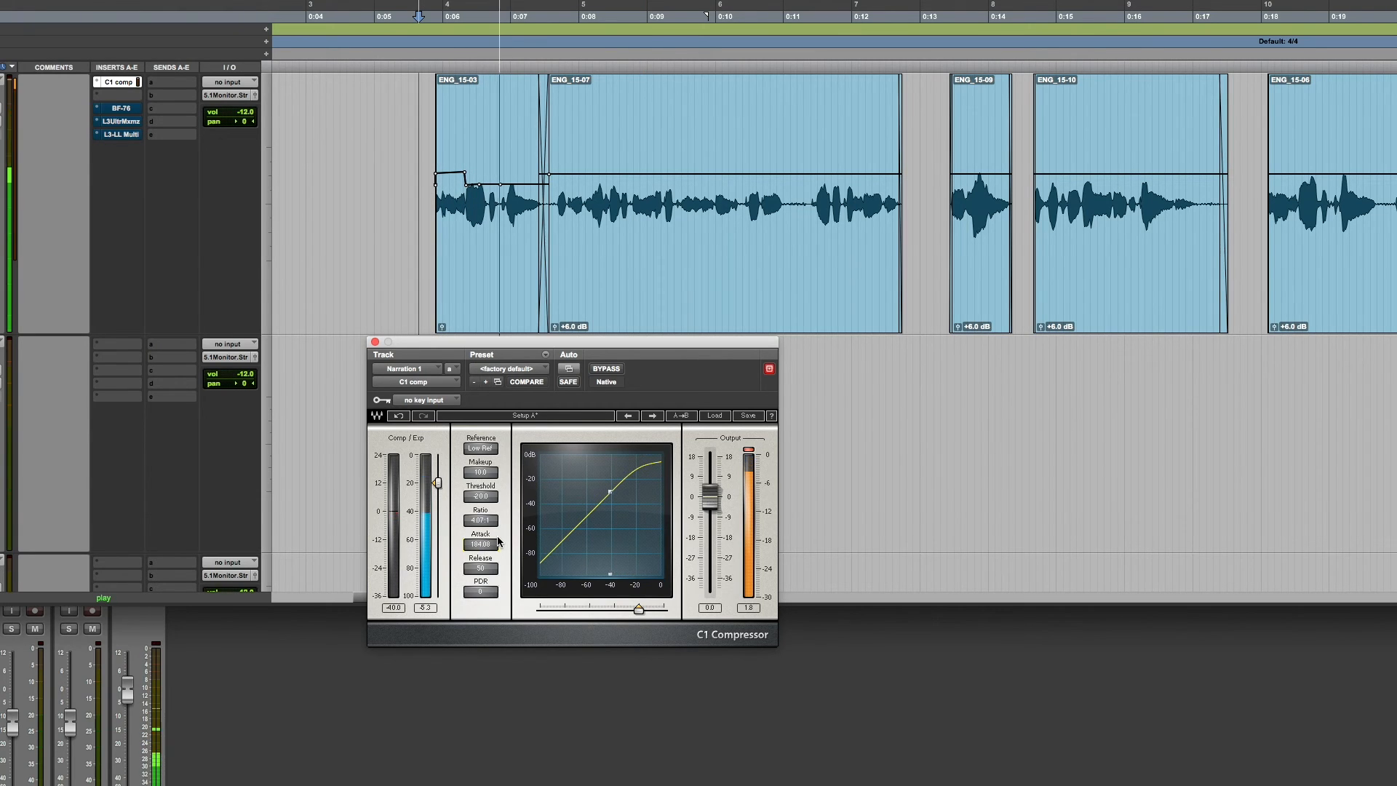
pyautogui.press('space')
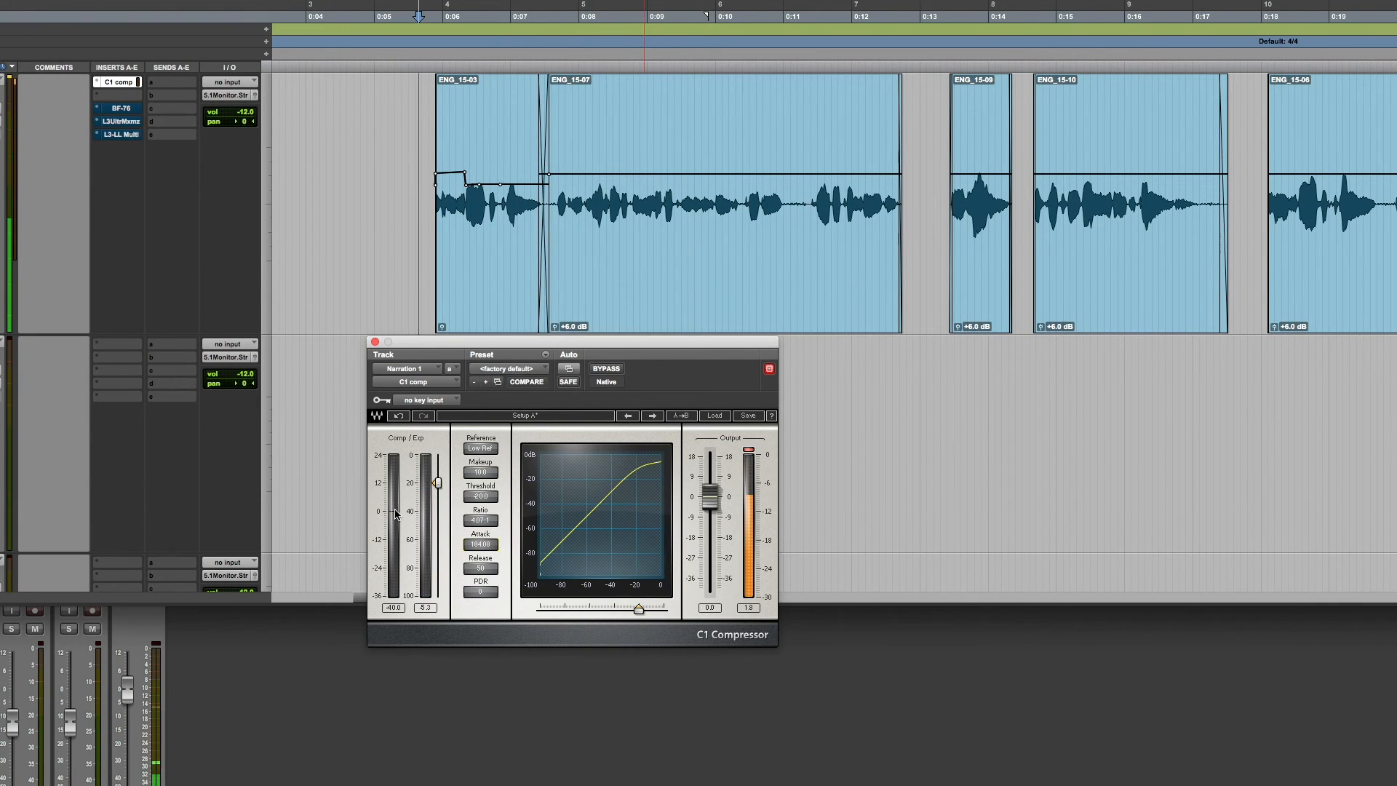
# - Set the C1 attack back to 0.01 and replay the opening of the narration
pyautogui.moveTo(481, 545); pyautogui.dragTo(481, 548)
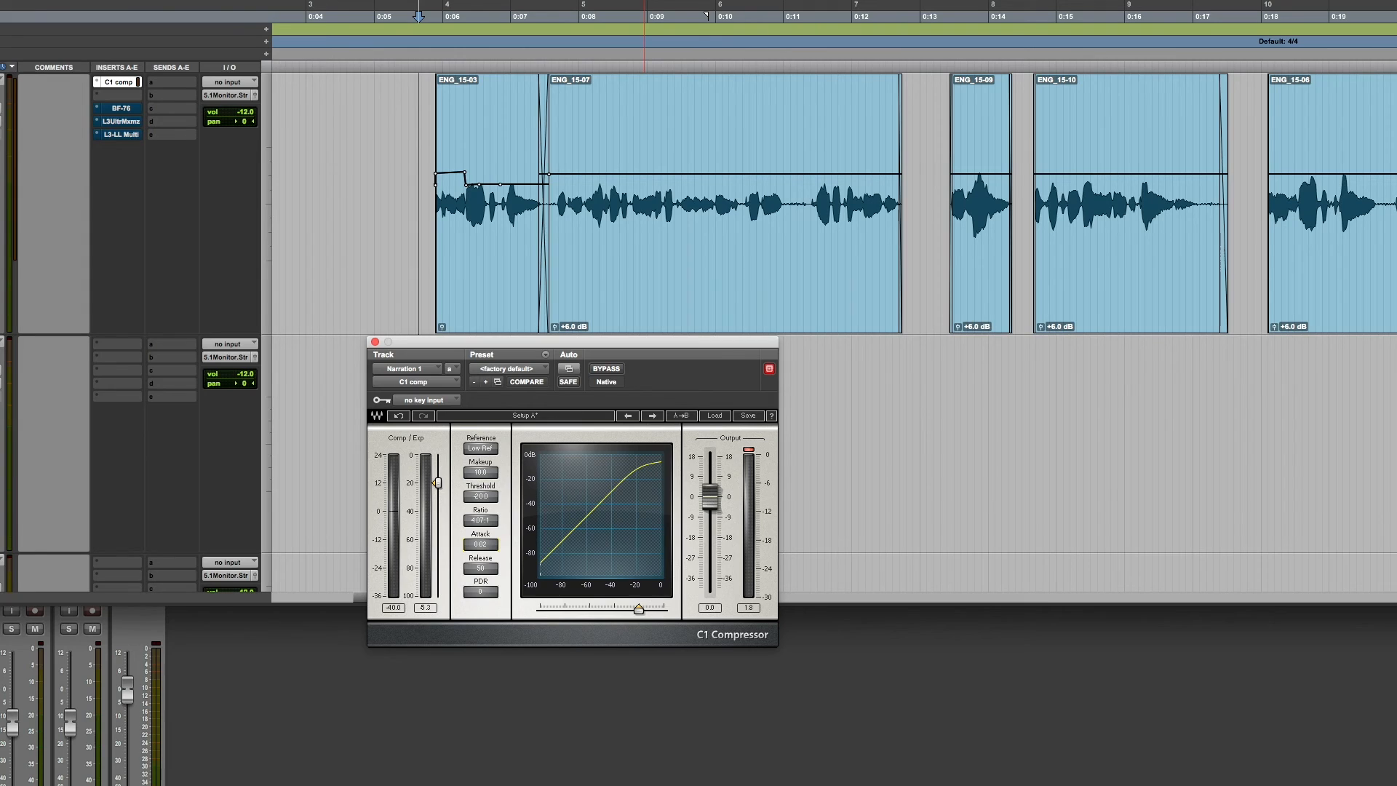
pyautogui.moveTo(470, 545); pyautogui.dragTo(470, 549)
pyautogui.press('space')
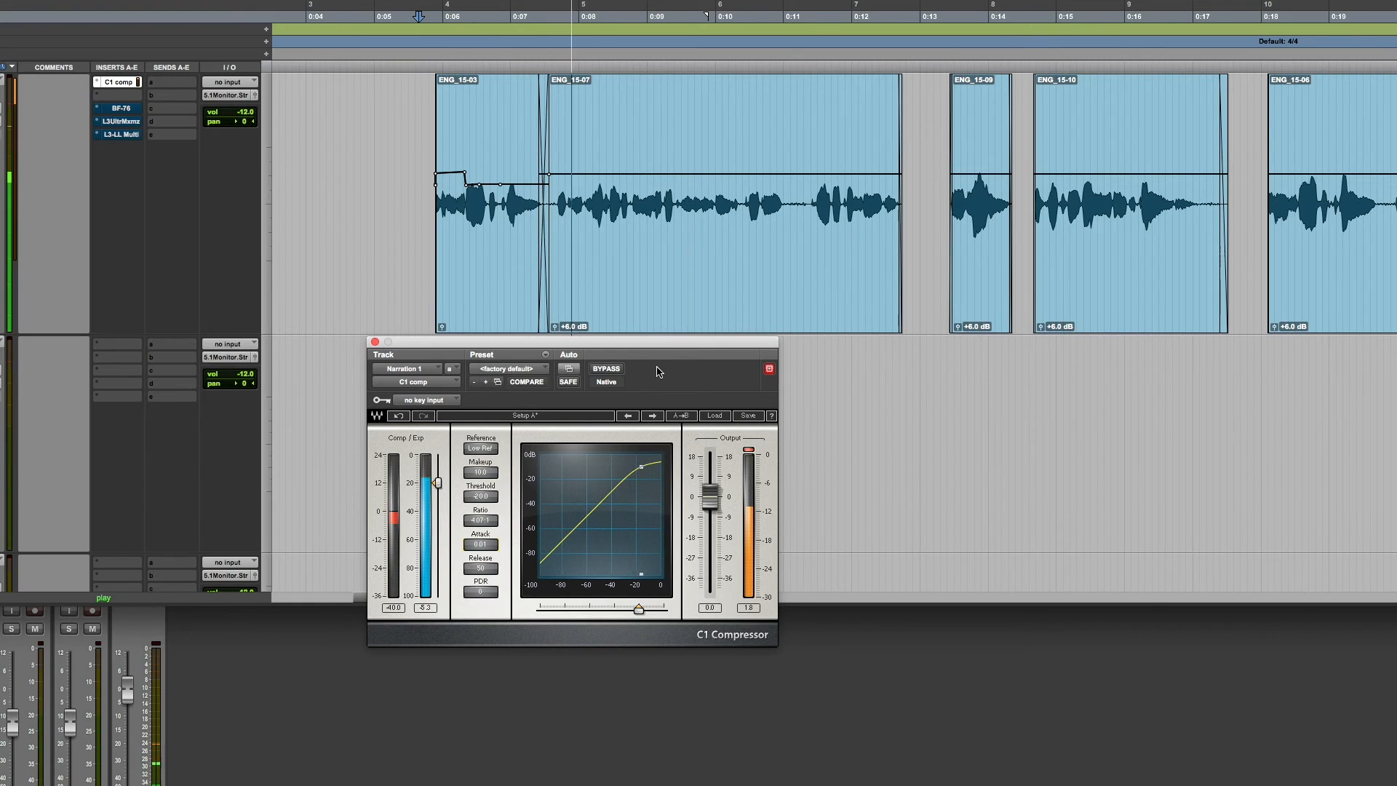
pyautogui.press('space')
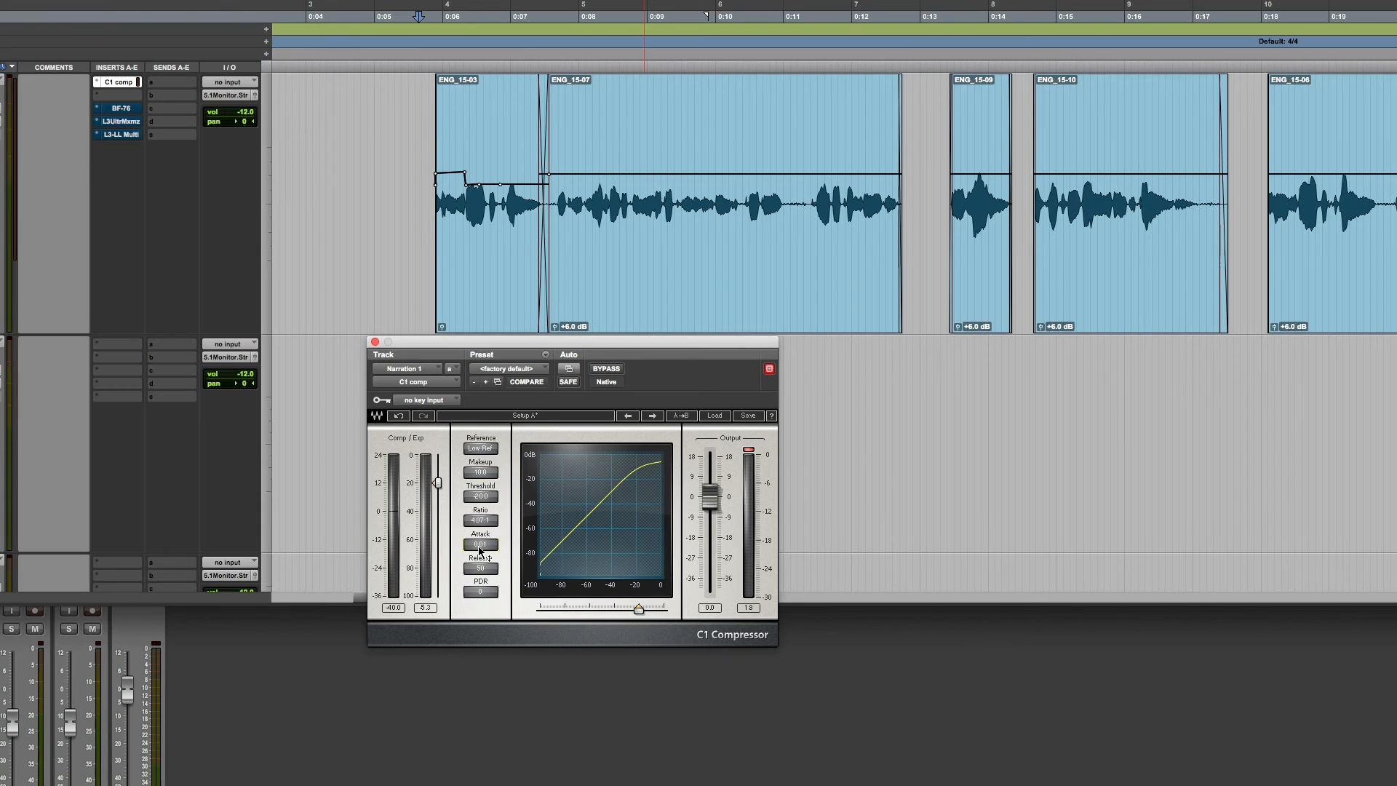
# - Close the C1 compressor window, bypass the C1 insert, and open the BF-76 peak limiter on the narration track
pyautogui.click(375, 342)
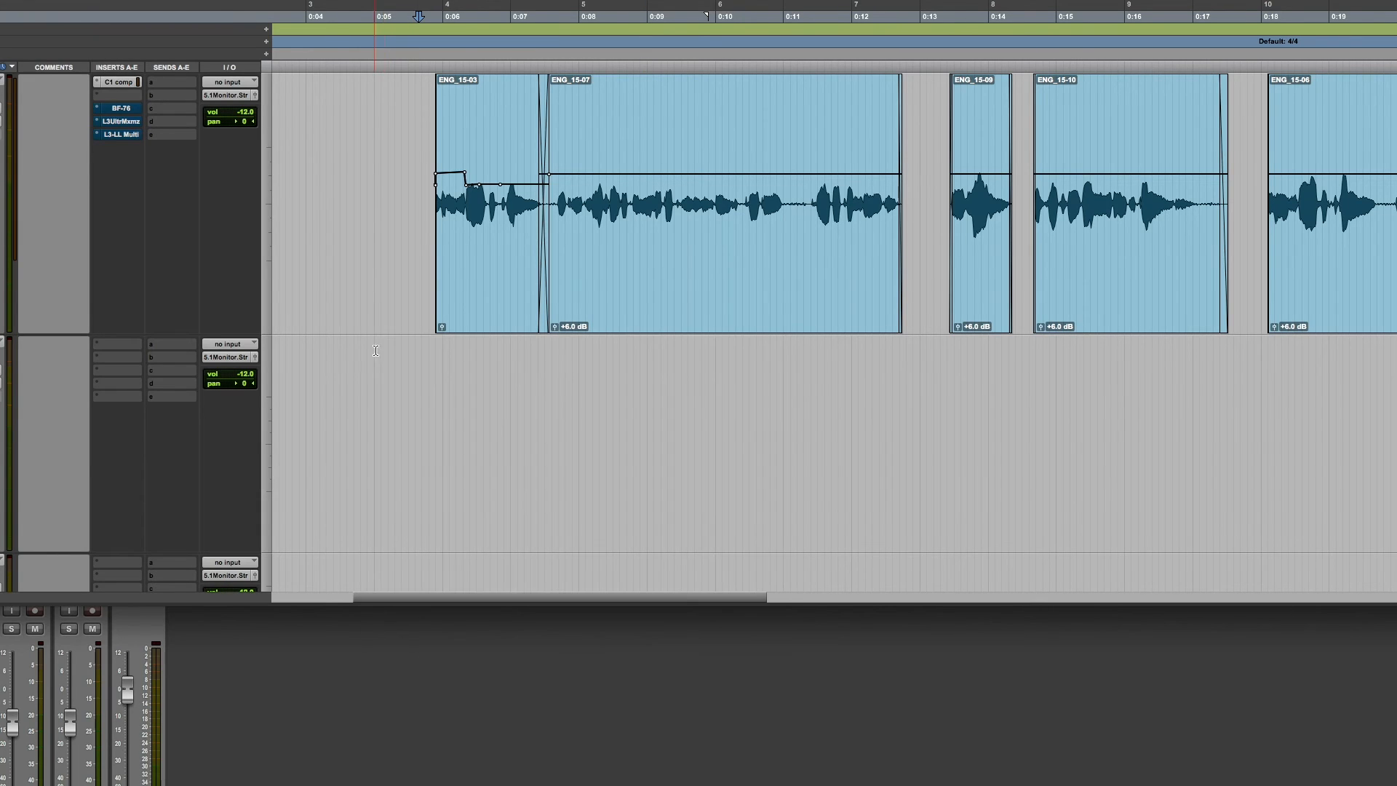
pyautogui.click(121, 86)
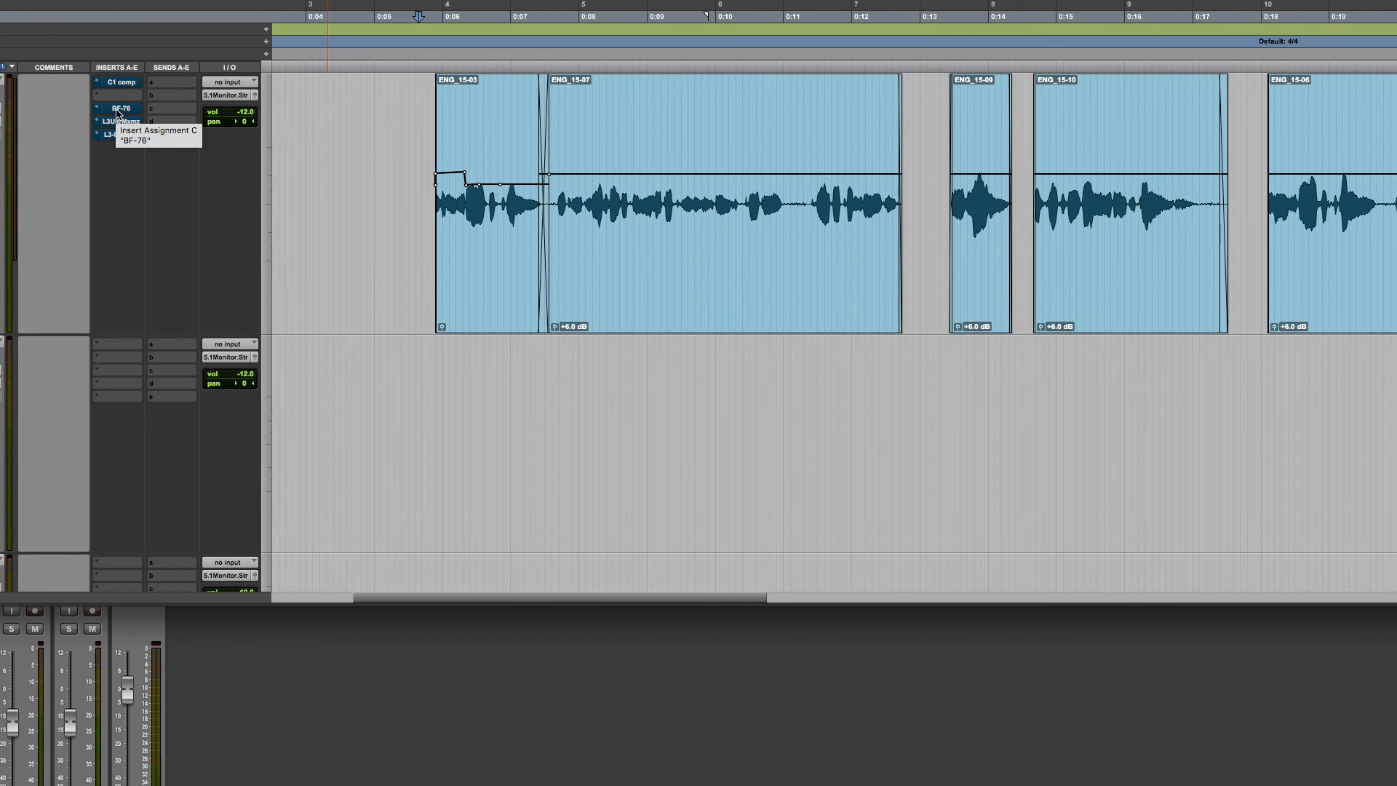
pyautogui.click(117, 109)
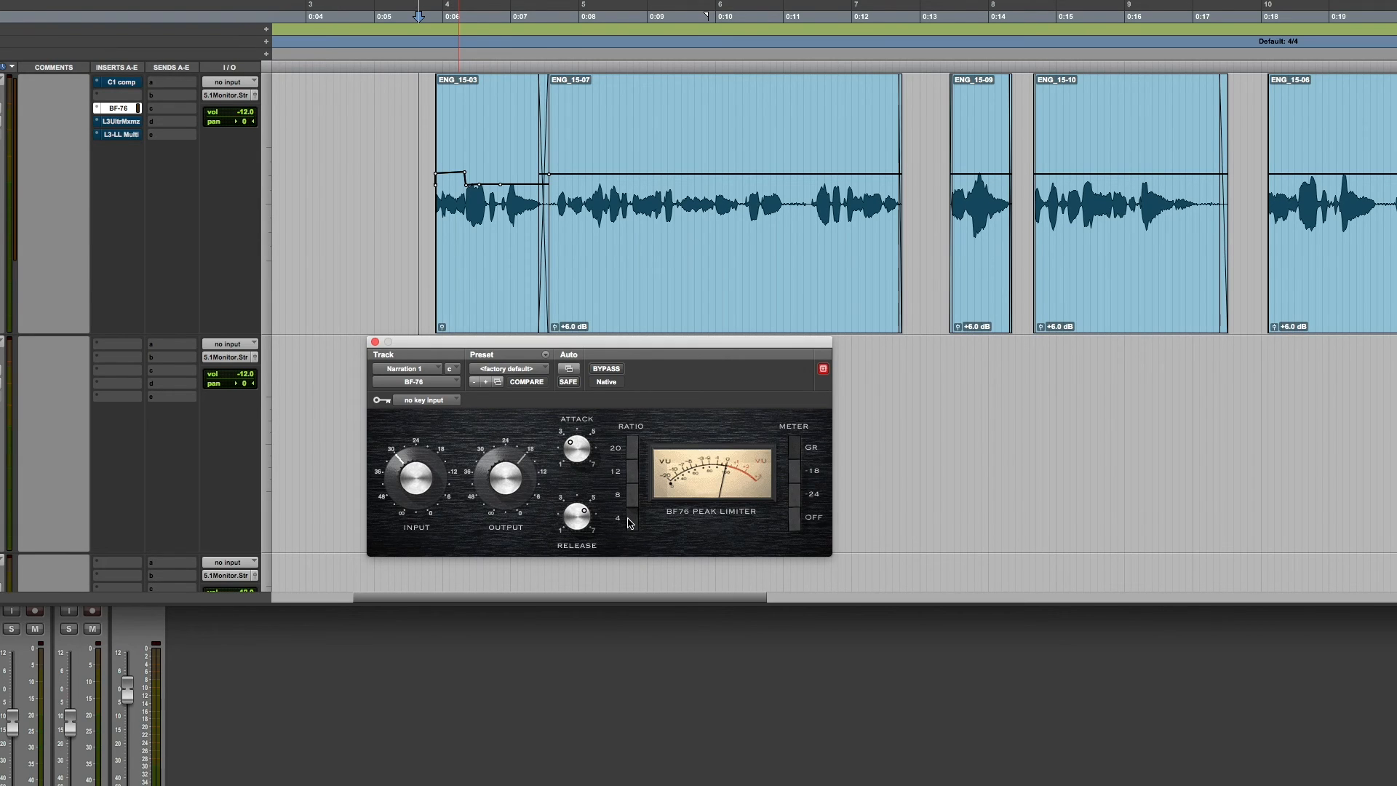
# - Try the BF-76 ratio at 12 and 20, and return it to 4
pyautogui.click(632, 474)
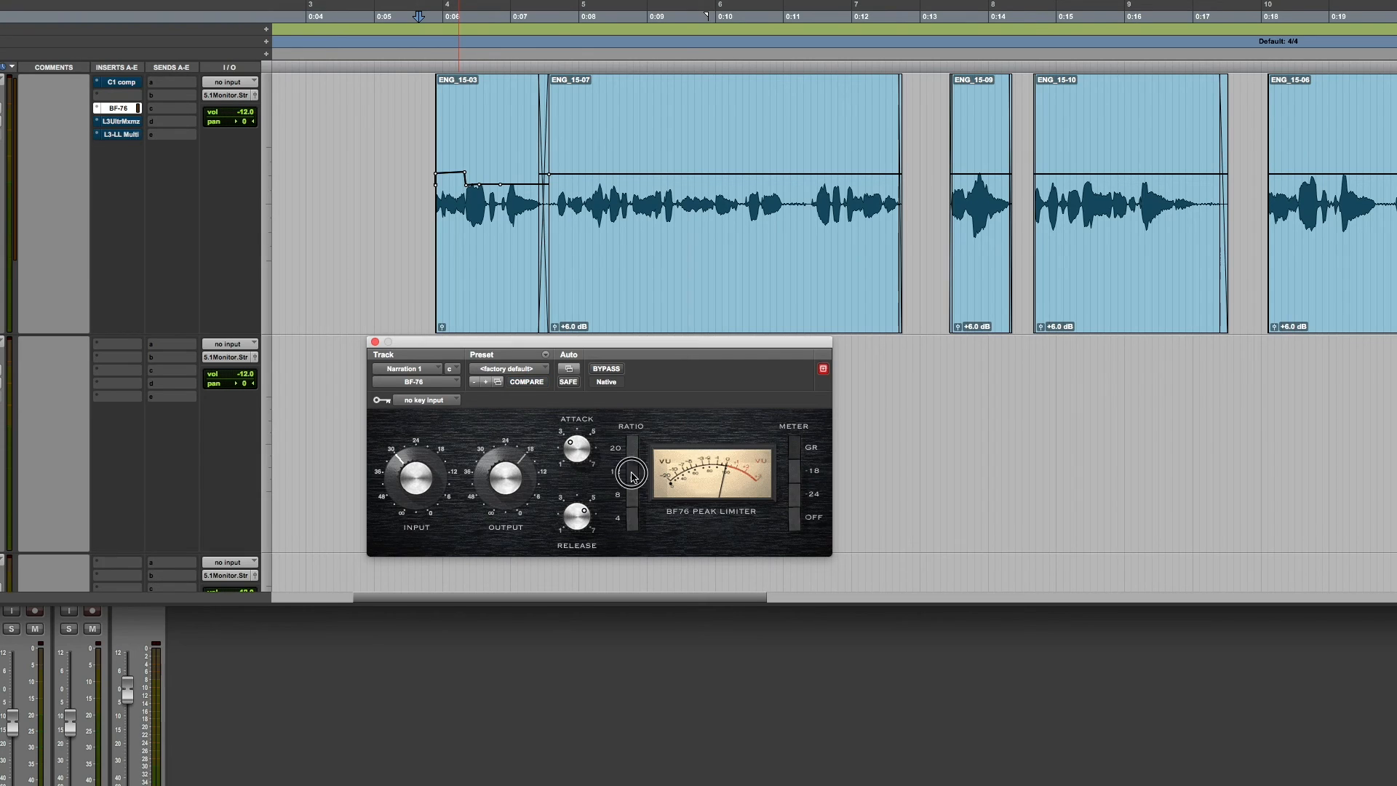
pyautogui.click(632, 451)
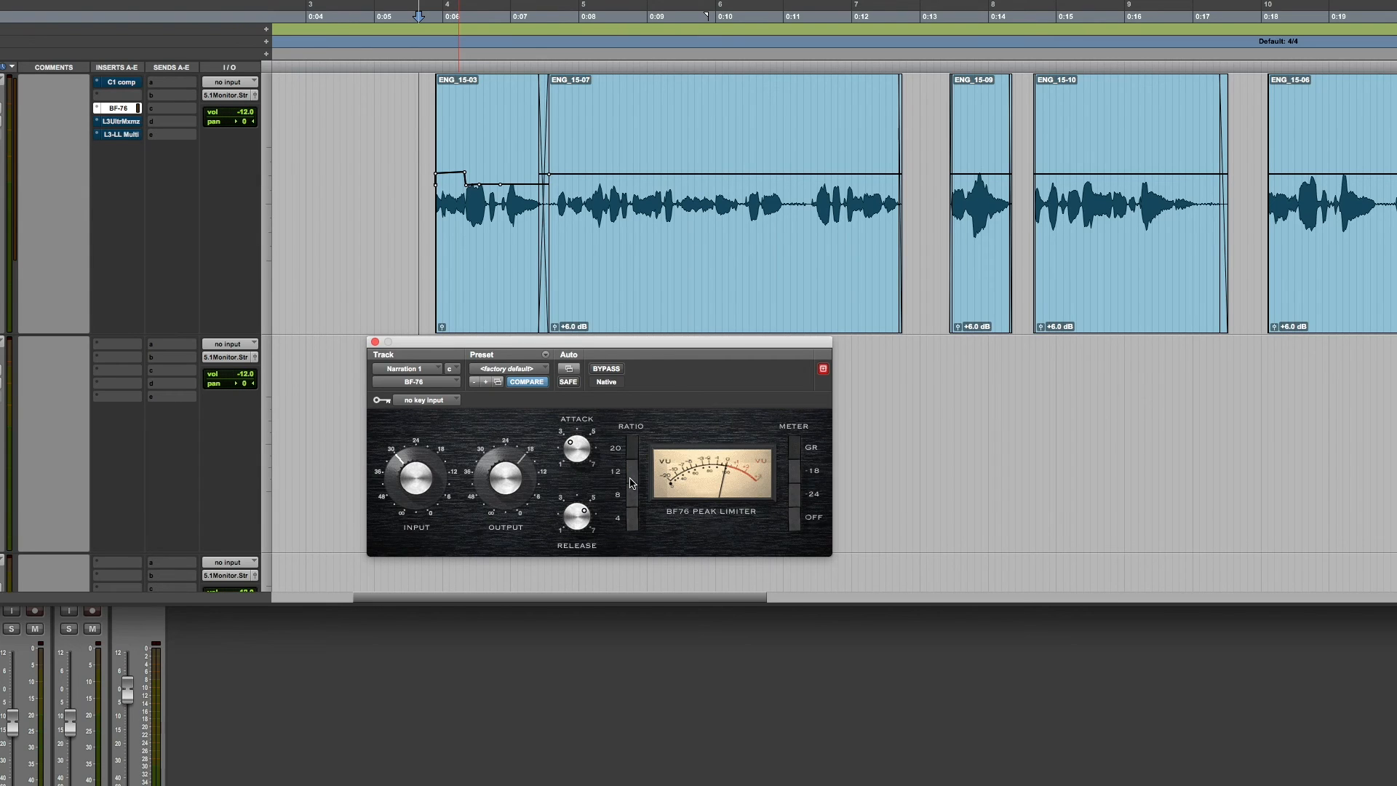
pyautogui.click(633, 519)
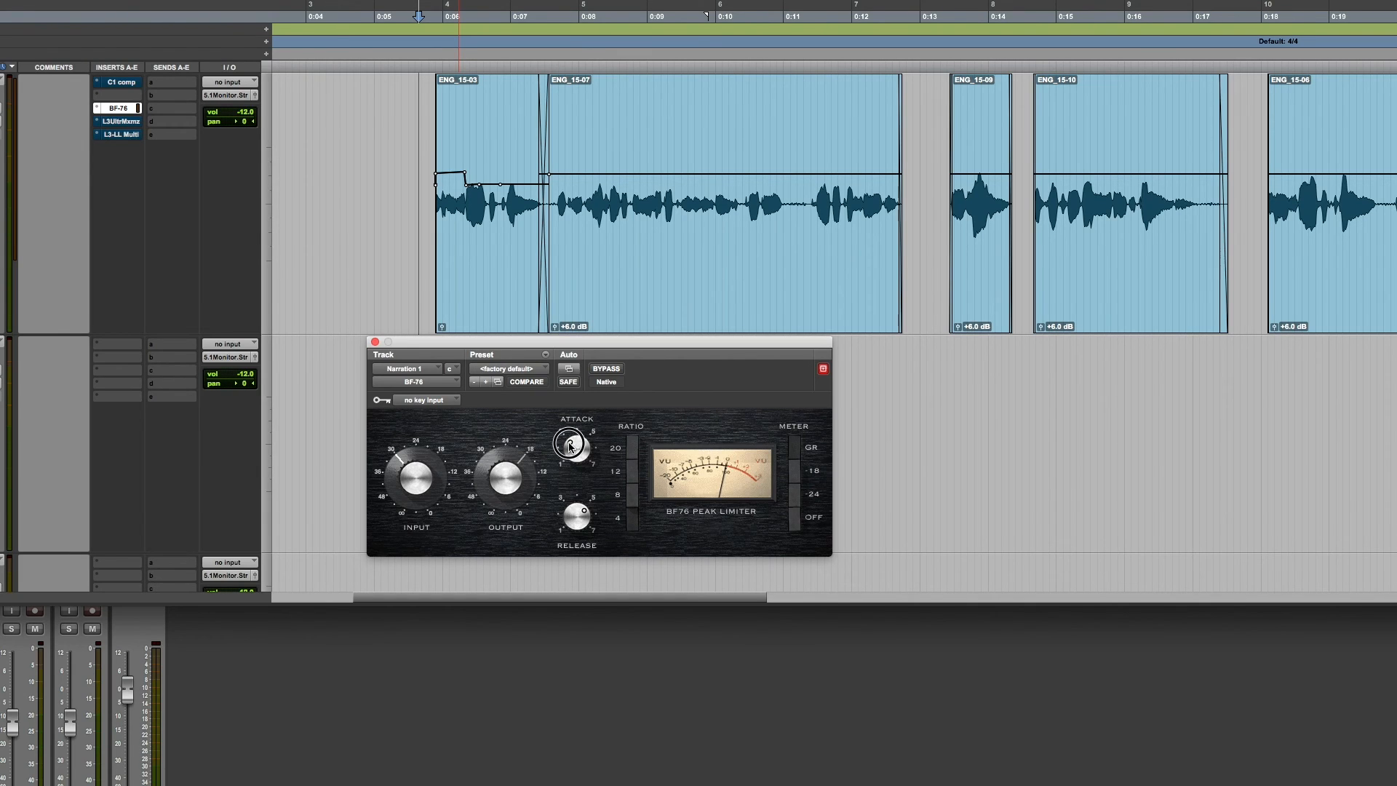
# - Adjust the attack of the BF-76 peak limiter and close its window
pyautogui.moveTo(570, 448); pyautogui.dragTo(550, 537)
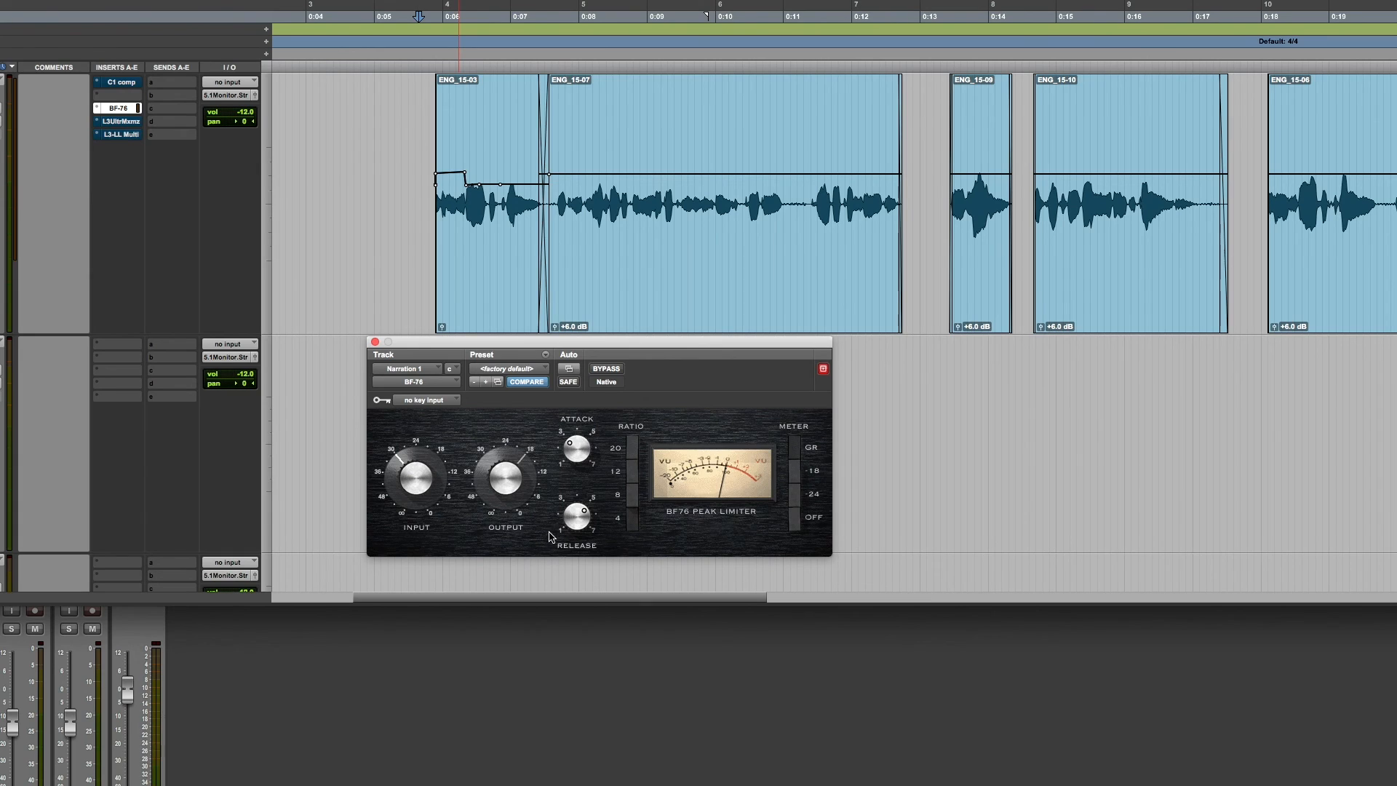
pyautogui.moveTo(575, 457); pyautogui.dragTo(568, 553)
pyautogui.click(374, 343)
# - Bypass the BF-76 insert on the narration track
pyautogui.press('space')
pyautogui.rightClick(121, 107)
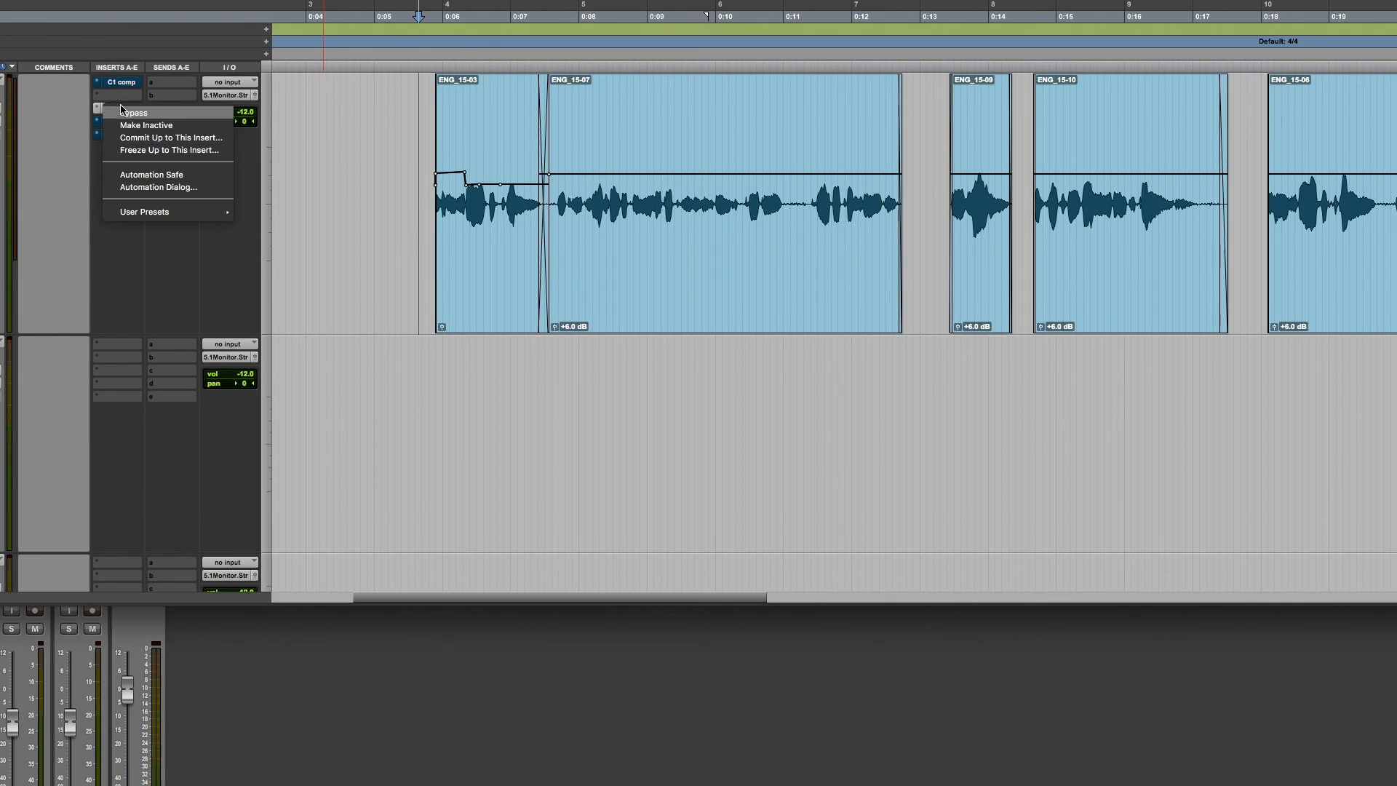
pyautogui.click(125, 121)
# - Open the L3 UltraMaximizer on the narration track, lower its threshold to about -5, and close it
pyautogui.click(125, 122)
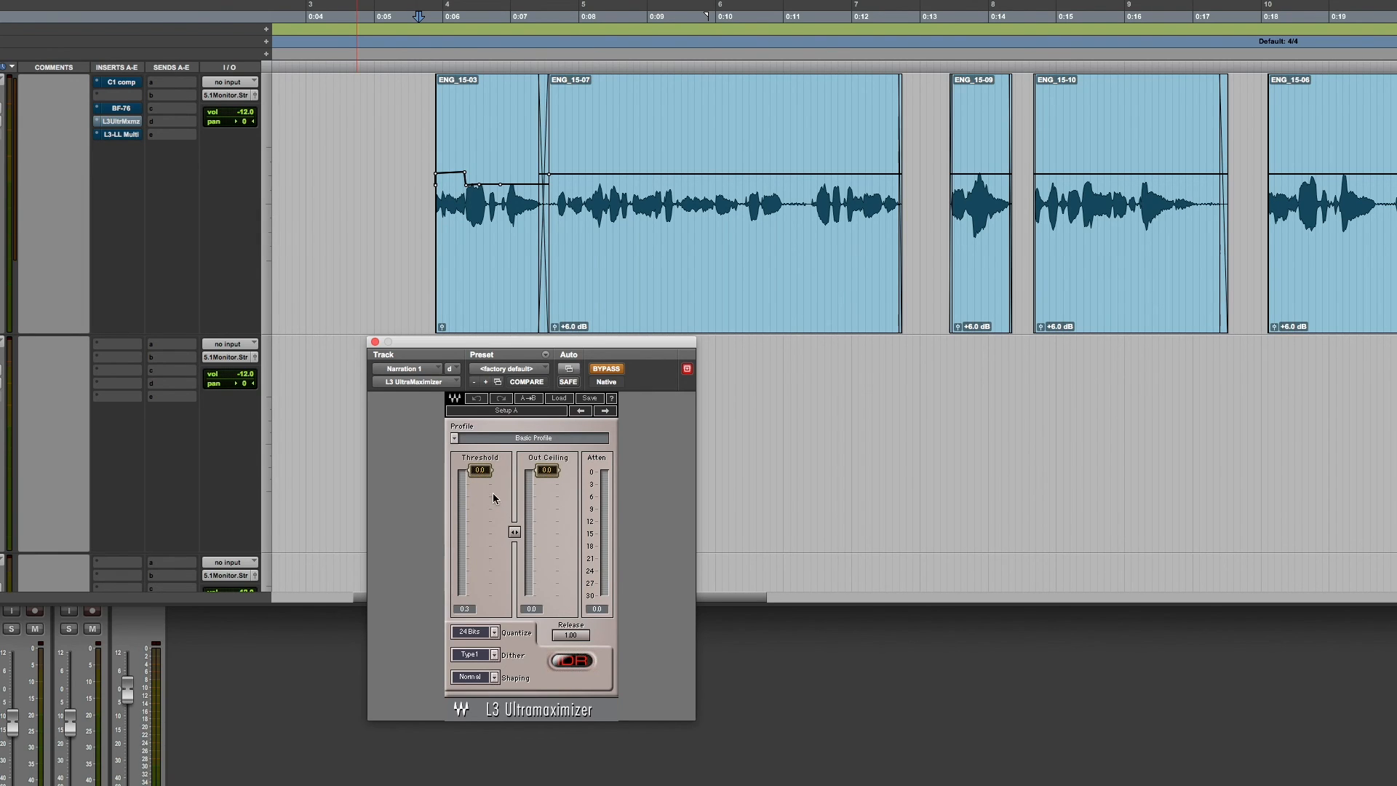
pyautogui.moveTo(482, 474); pyautogui.dragTo(481, 489)
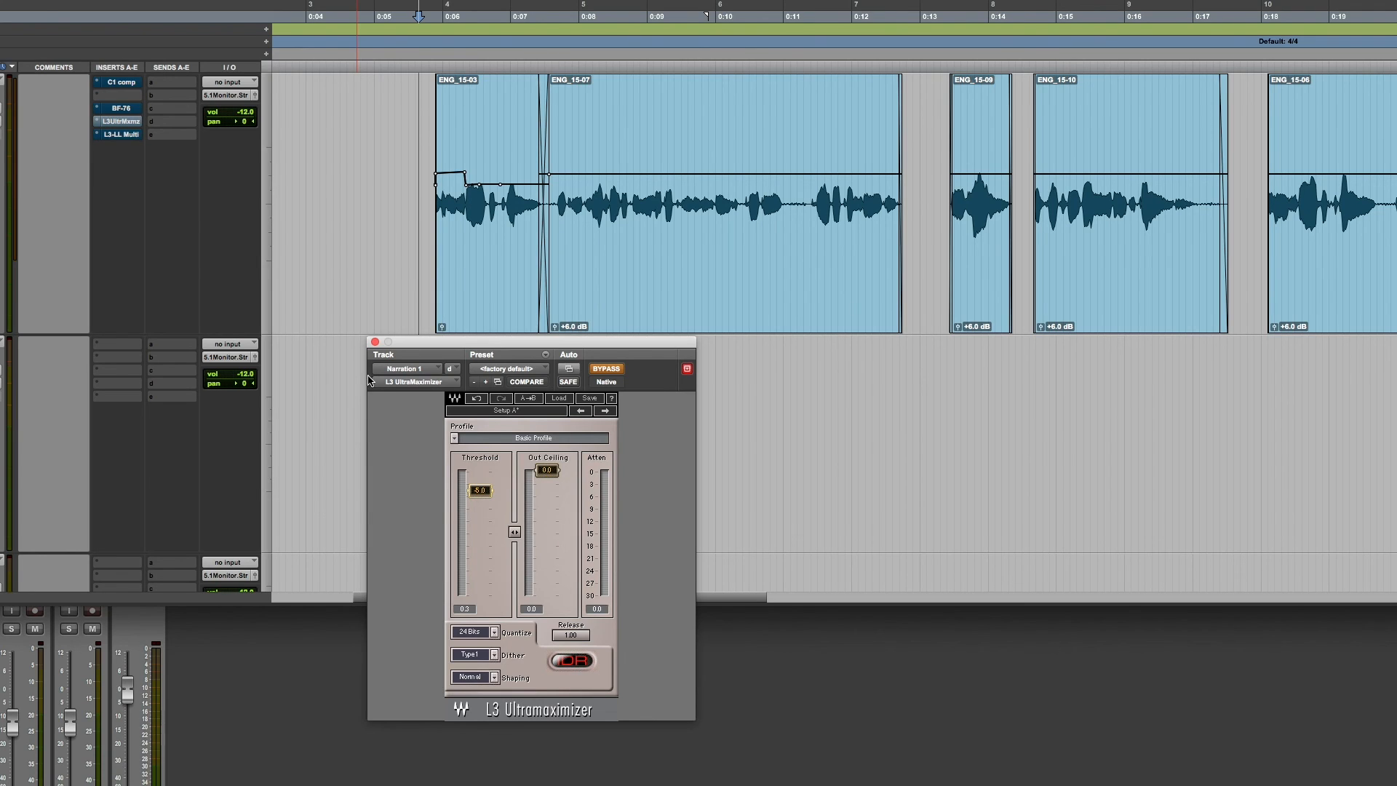
pyautogui.click(375, 342)
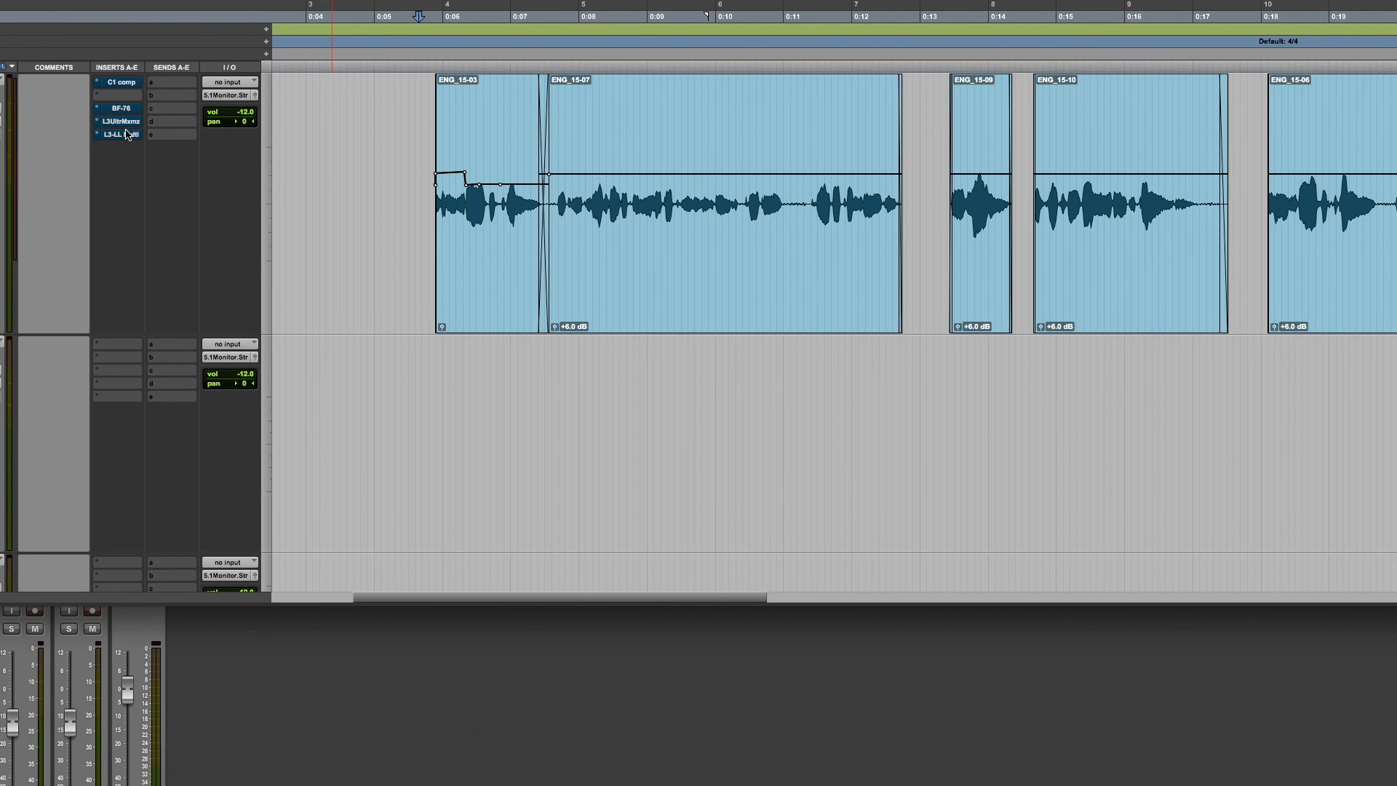
# - Open the L3-LL Multimaximizer on the narration track and take it out of bypass
pyautogui.click(122, 135)
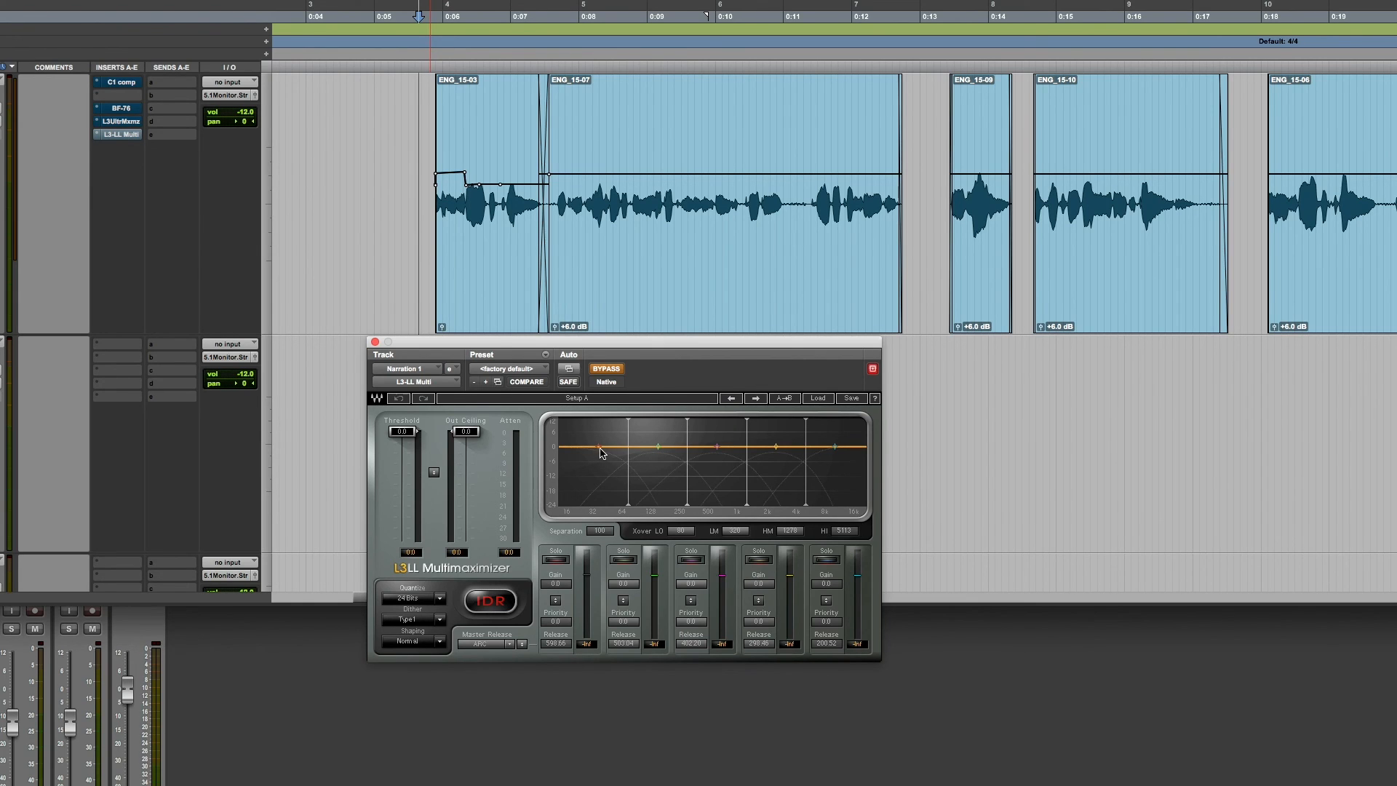
pyautogui.click(610, 371)
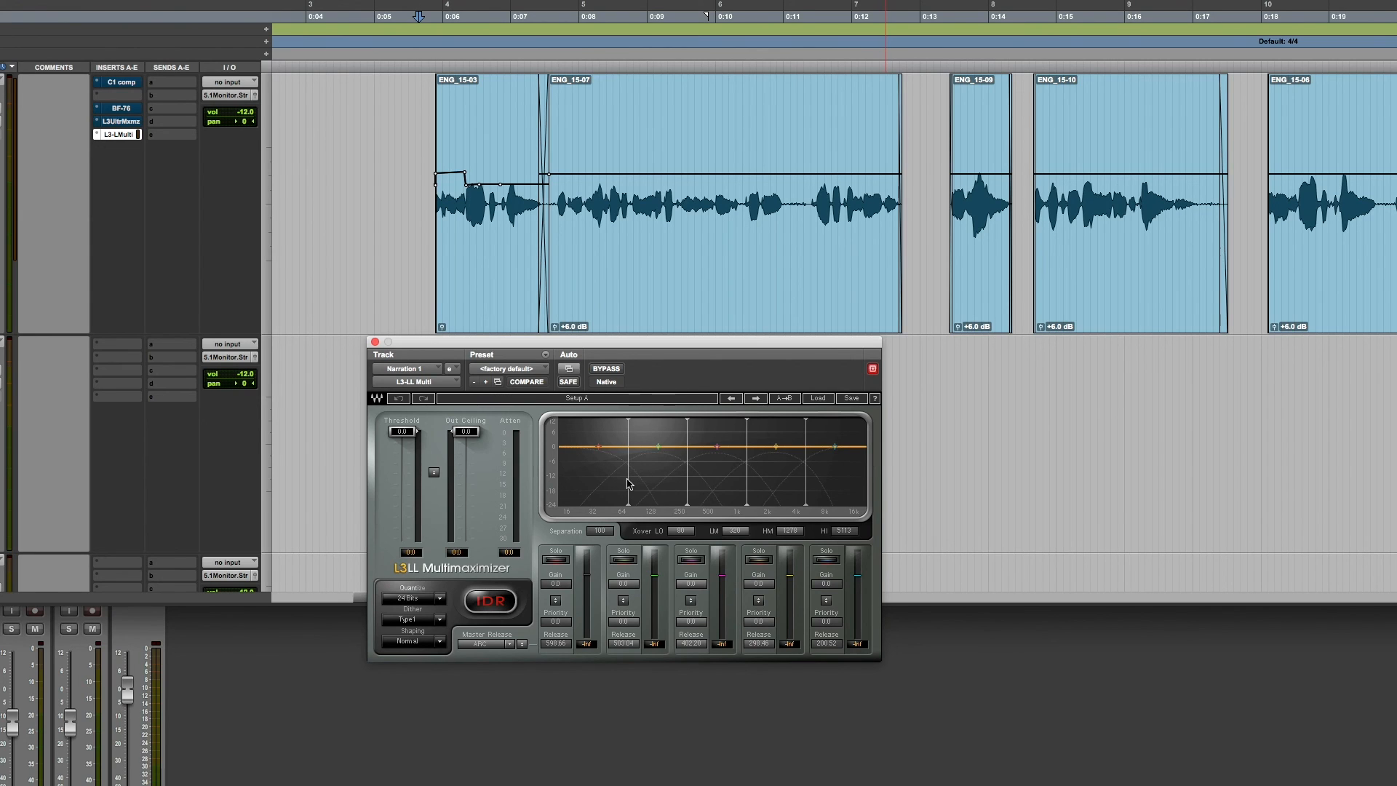
# - Cut the Multimaximizer's lowest band by about 6 dB and shift its two lowest crossover points
pyautogui.click(620, 508)
pyautogui.moveTo(598, 447)
pyautogui.mouseDown()
pyautogui.moveTo(615, 457)
pyautogui.moveTo(595, 461)
pyautogui.mouseUp()
pyautogui.moveTo(689, 509)
pyautogui.mouseDown()
pyautogui.moveTo(703, 509)
pyautogui.moveTo(679, 509)
pyautogui.moveTo(690, 508)
pyautogui.mouseUp()
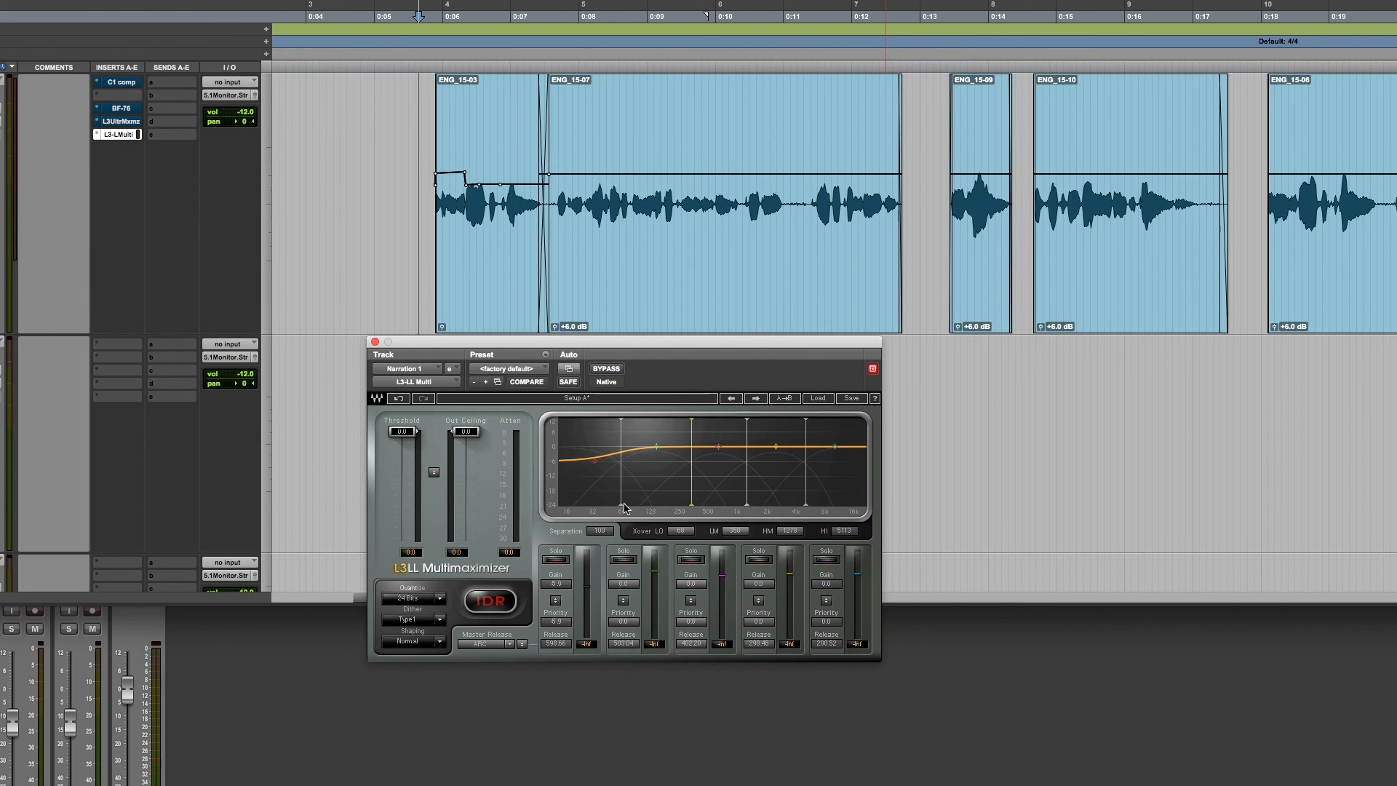
pyautogui.moveTo(620, 509); pyautogui.dragTo(619, 508)
# - Try cutting and boosting the Multimaximizer's middle band, and return the middle and lowest bands to roughly flat gain
pyautogui.moveTo(719, 448); pyautogui.dragTo(717, 461)
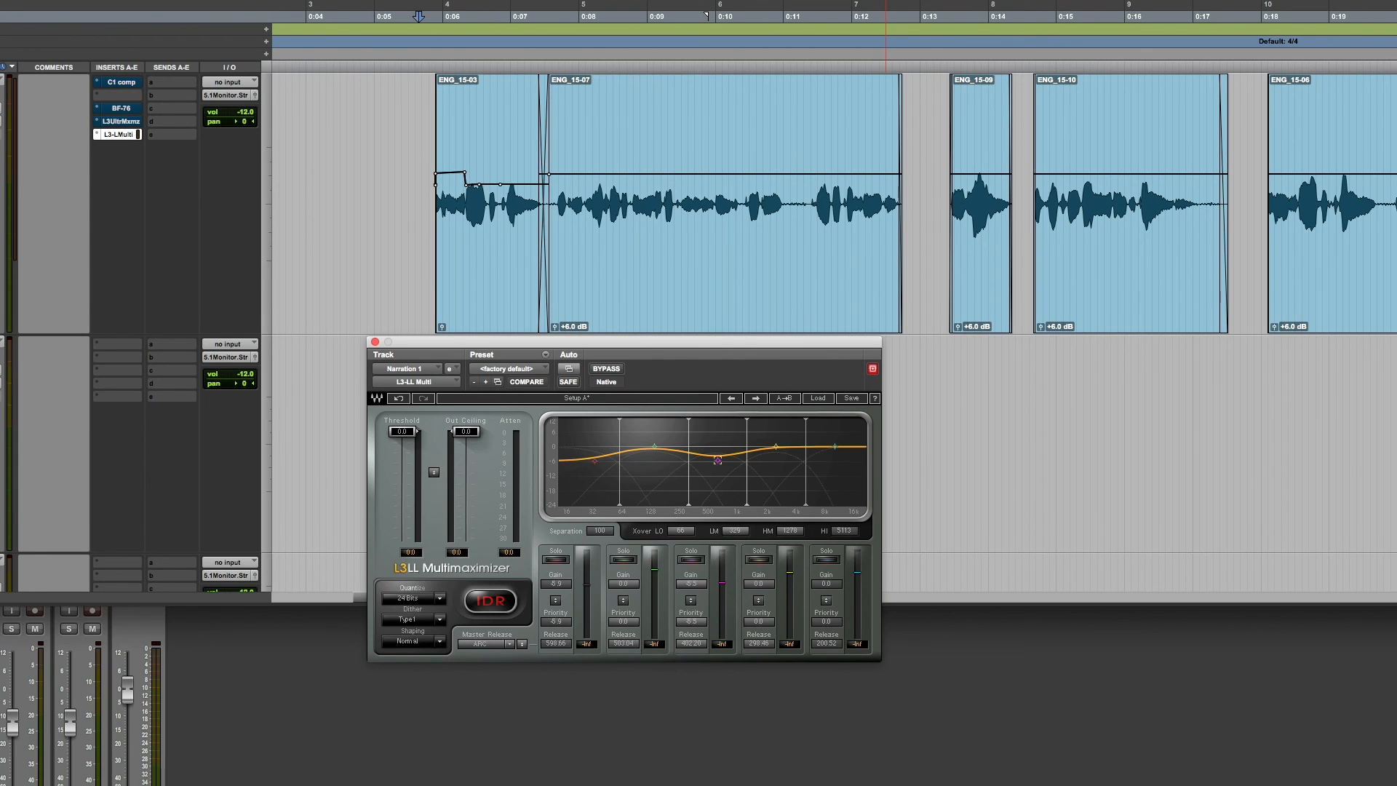
pyautogui.moveTo(717, 460); pyautogui.dragTo(715, 431)
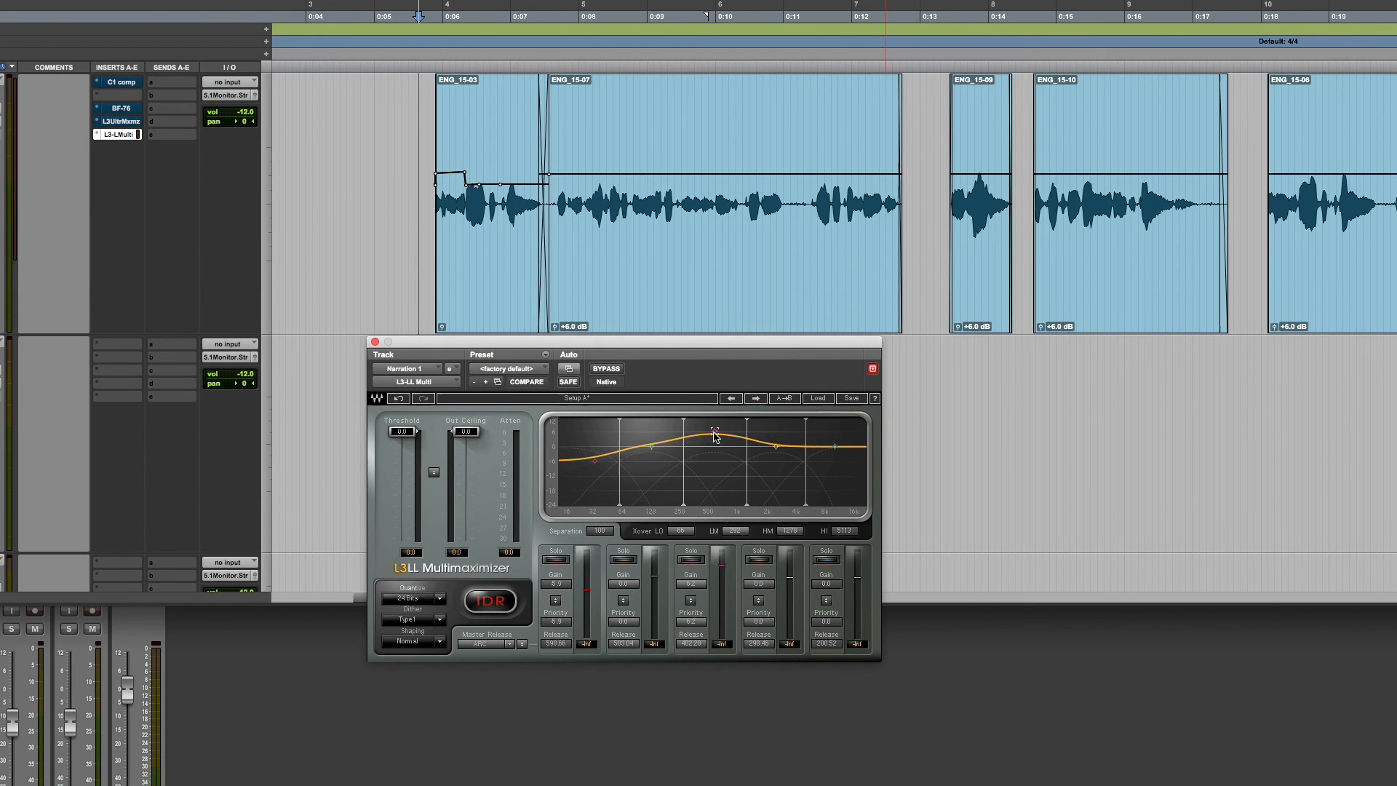
pyautogui.moveTo(716, 436); pyautogui.dragTo(714, 435)
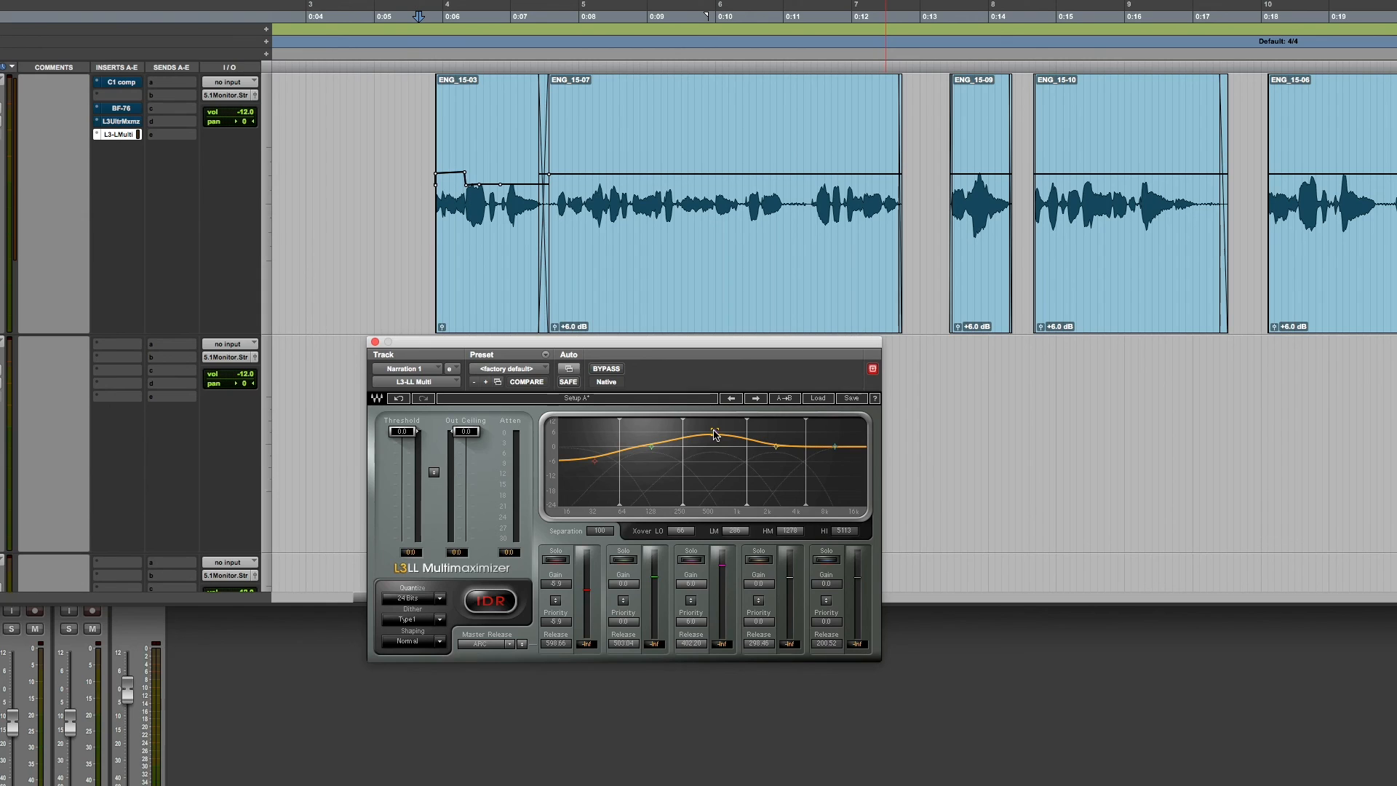
pyautogui.moveTo(715, 432); pyautogui.dragTo(716, 447)
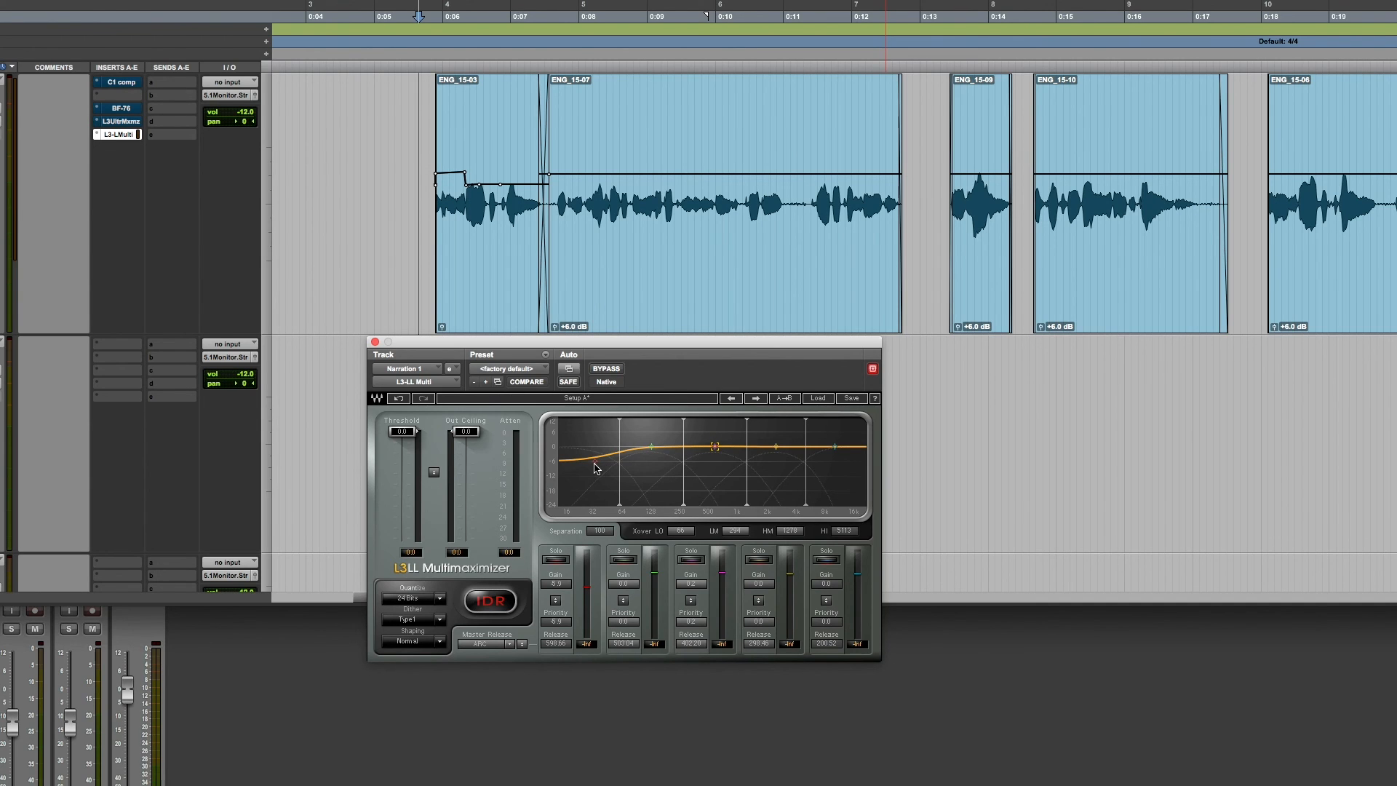
pyautogui.moveTo(595, 468); pyautogui.dragTo(596, 449)
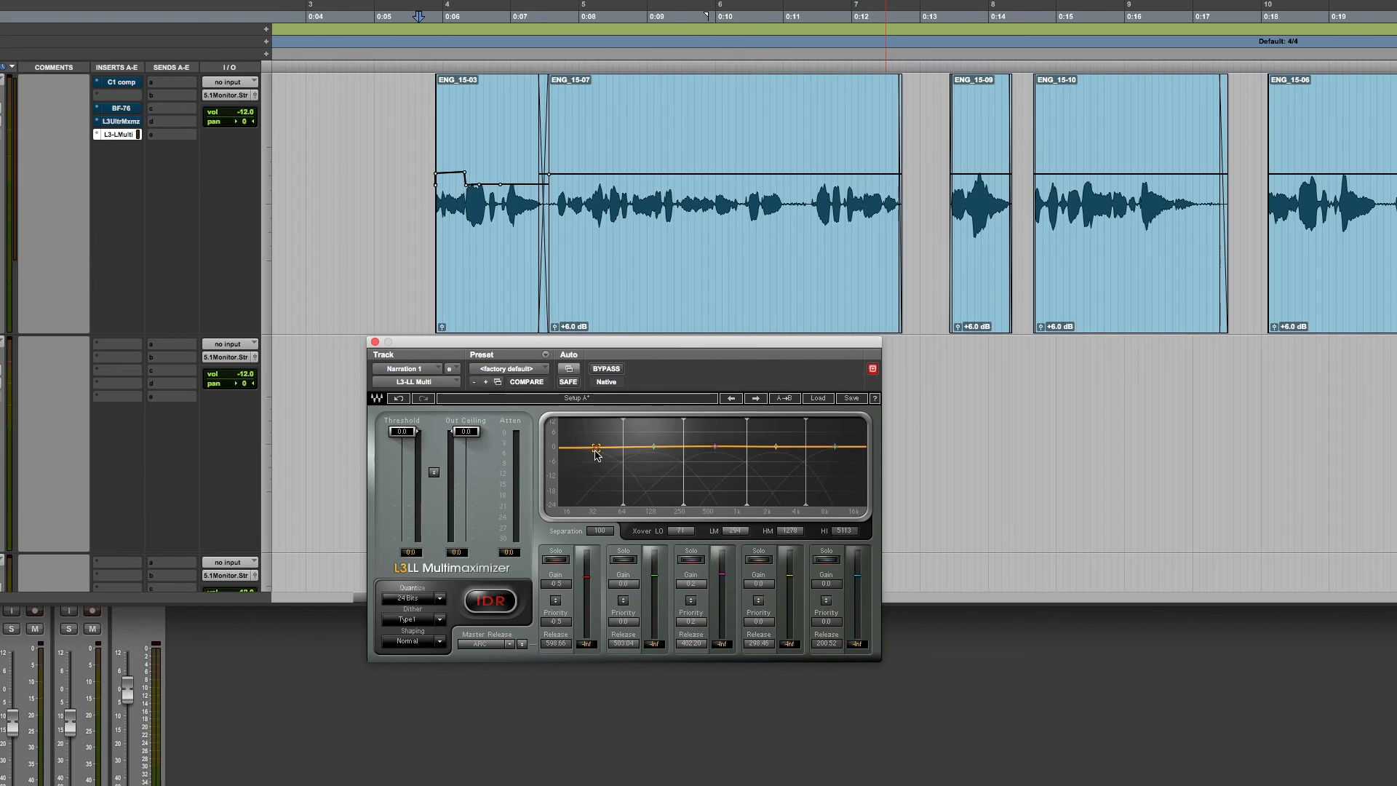